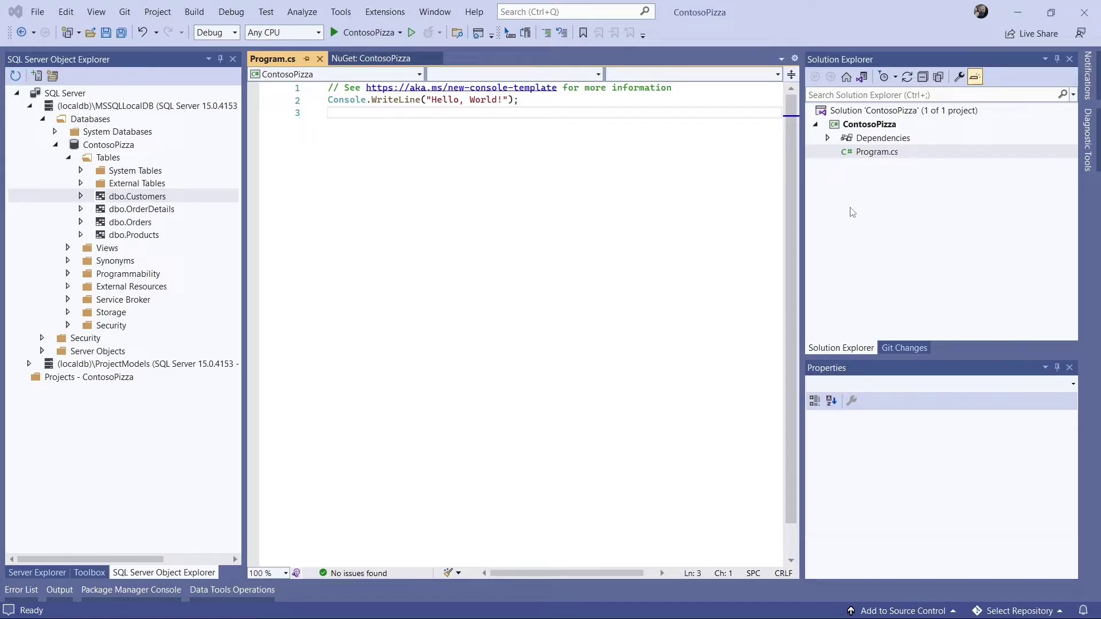
# Show ContosoPizza's installed NuGet packages: EF Core Design, SqlServer and Tools 6.0.4
pyautogui.rightClick(859, 126)
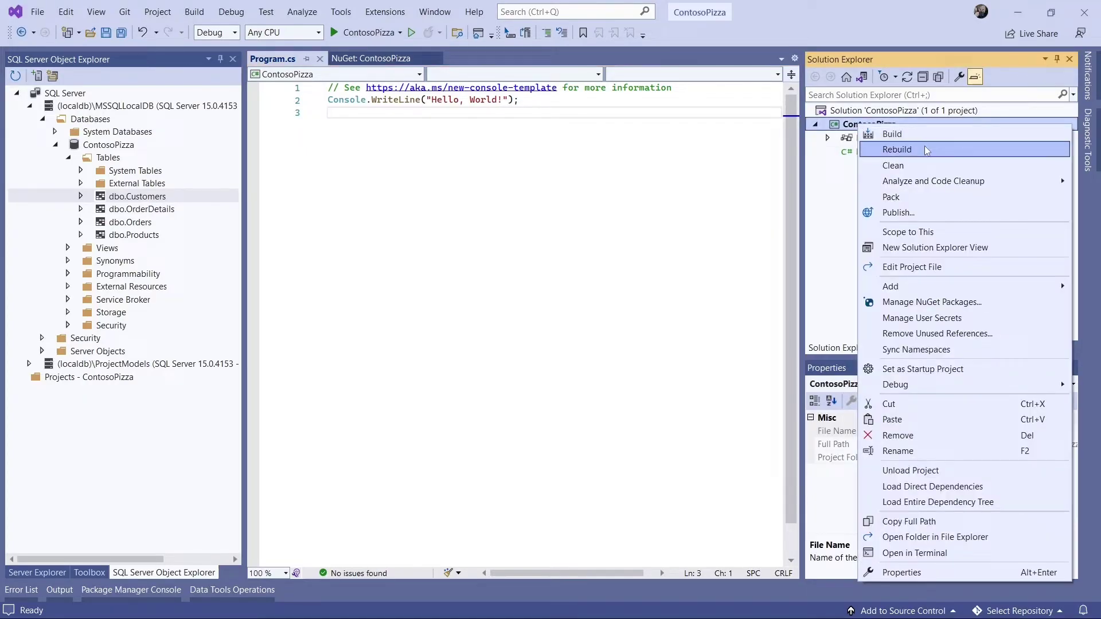
pyautogui.click(938, 302)
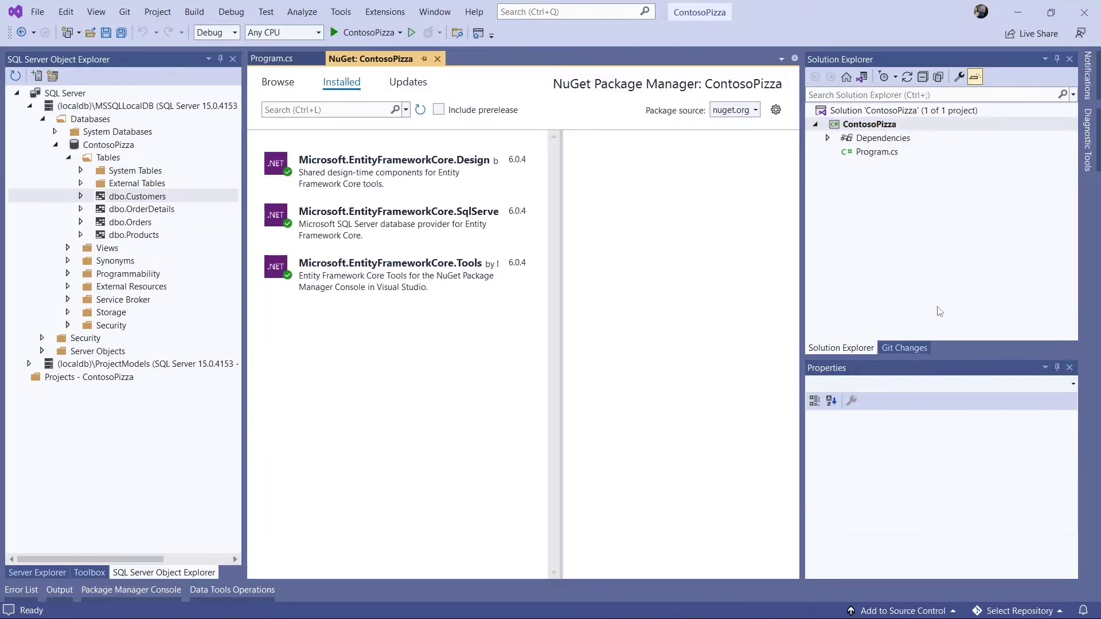
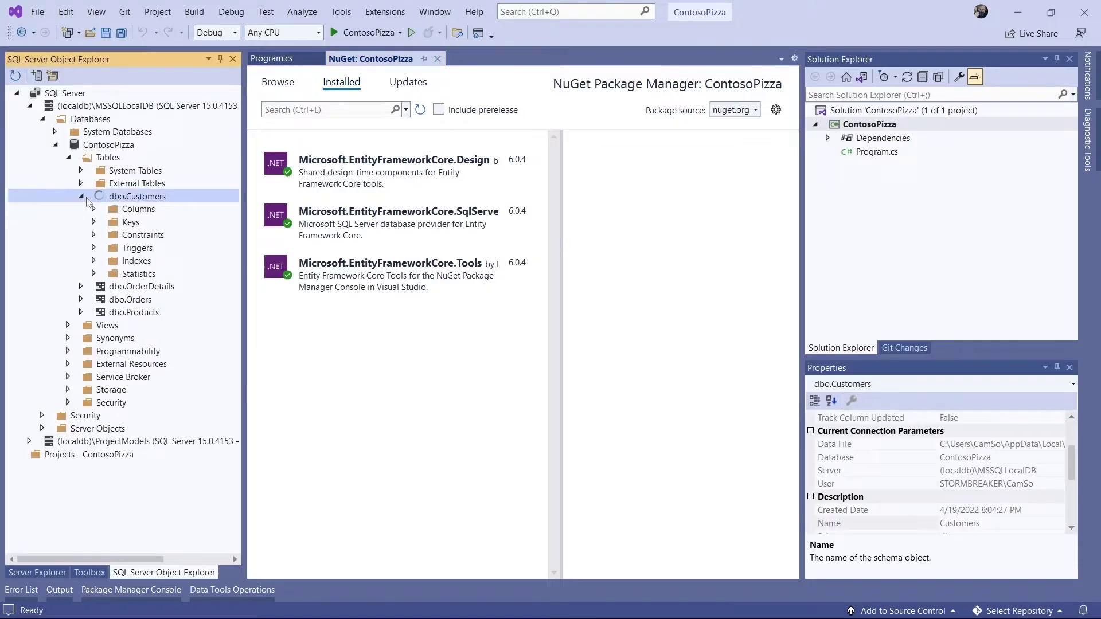
# Expand dbo.Customers' columns and view the table's two data rows
pyautogui.click(88, 209)
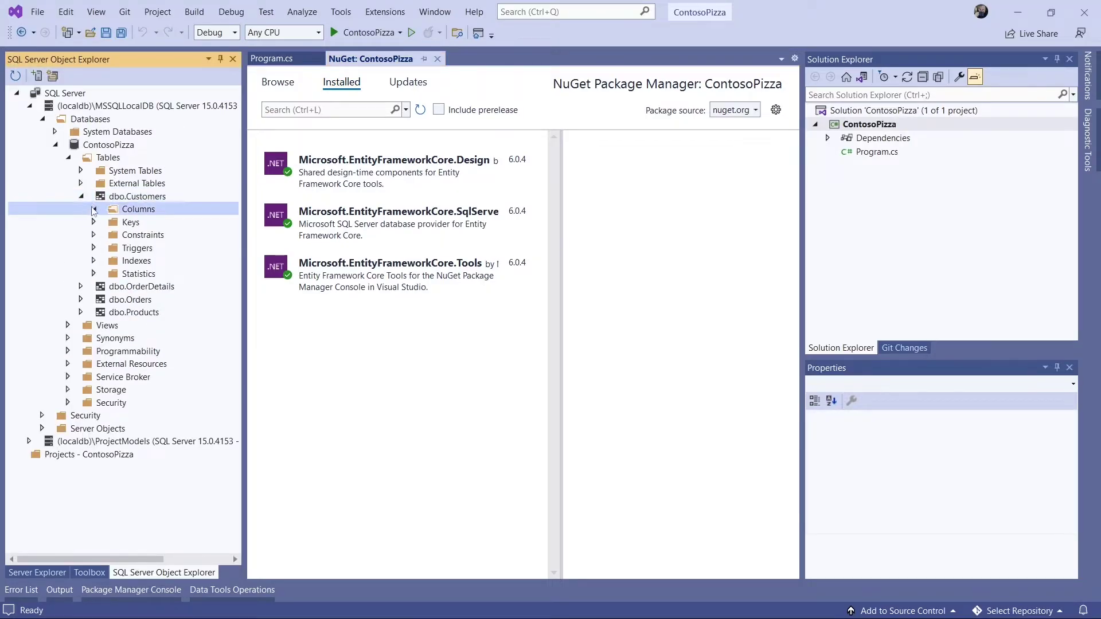
pyautogui.click(94, 211)
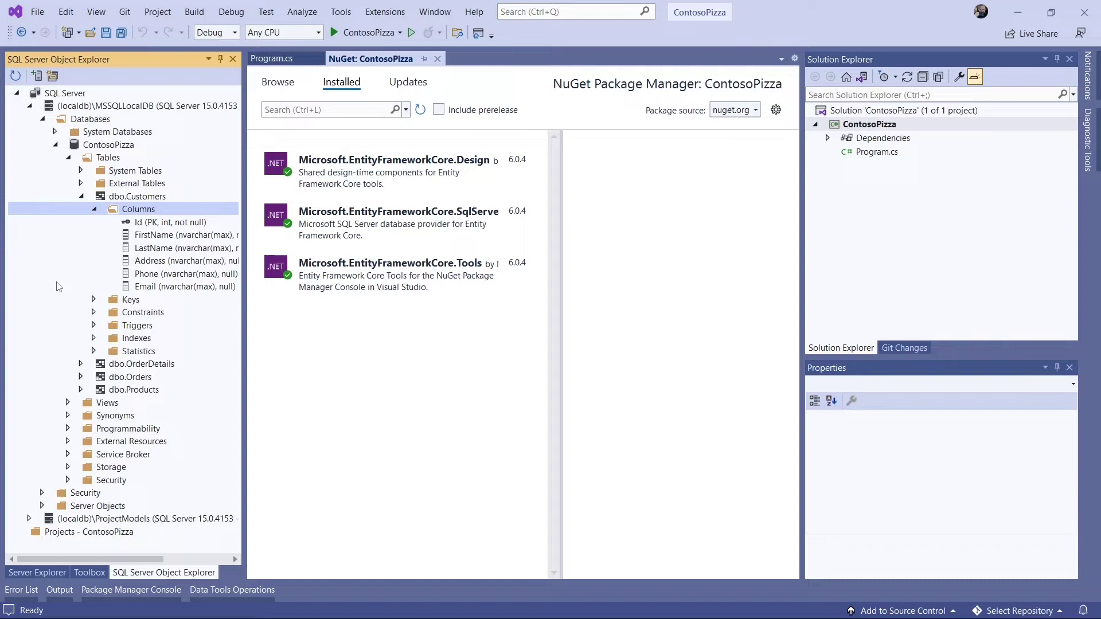
pyautogui.rightClick(121, 197)
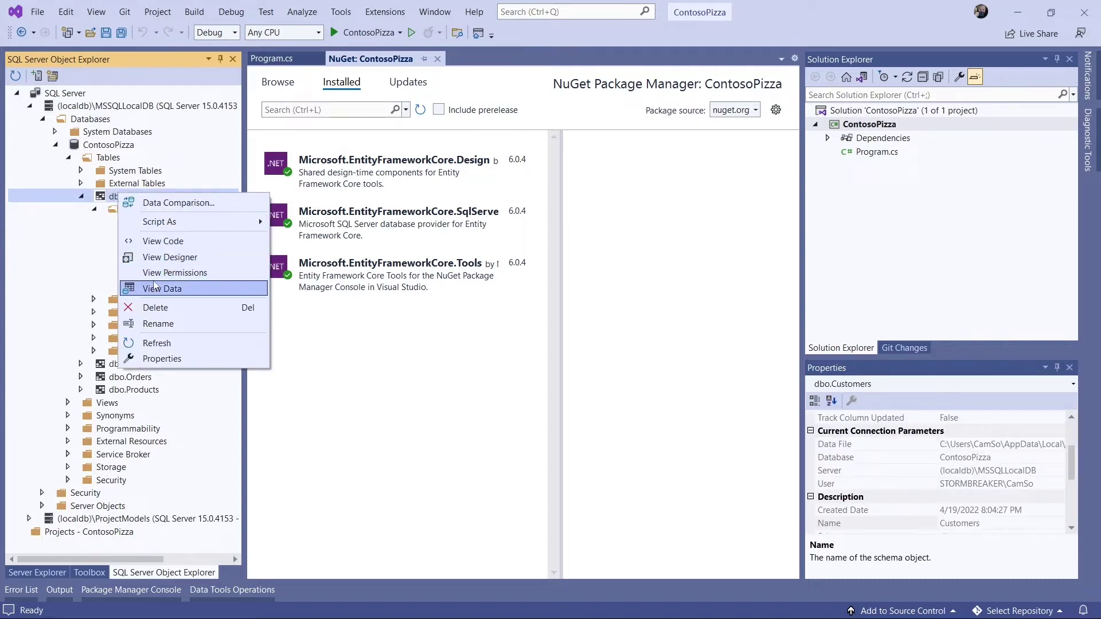
pyautogui.click(156, 290)
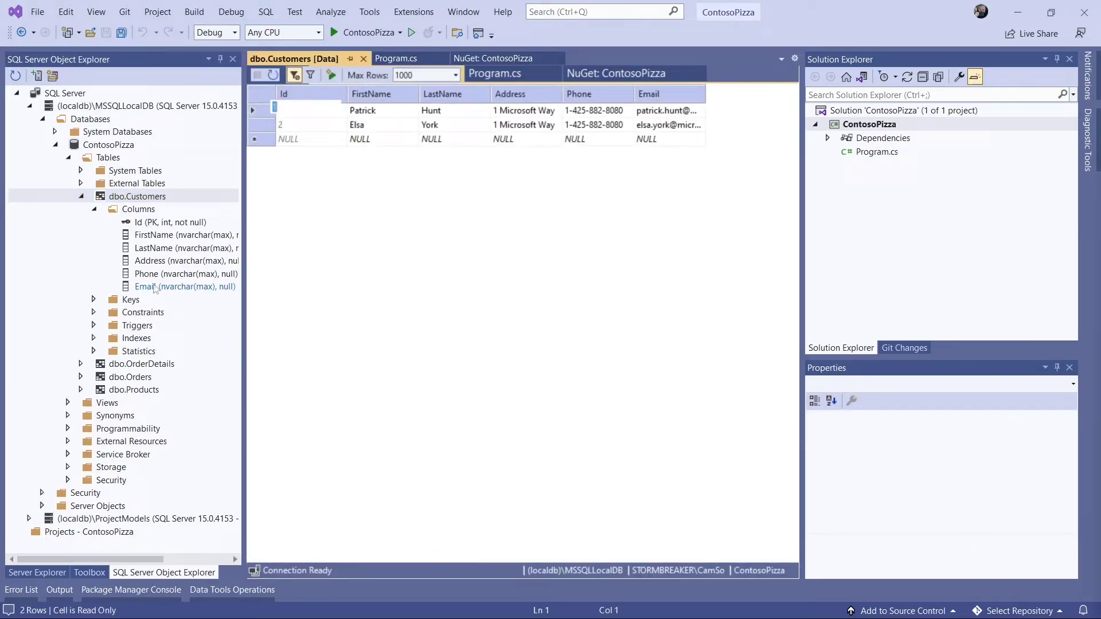
# Run Scaffold-DbContext with the SqlServer provider, -ContextDir Data and -OutputDir Models
pyautogui.click(128, 593)
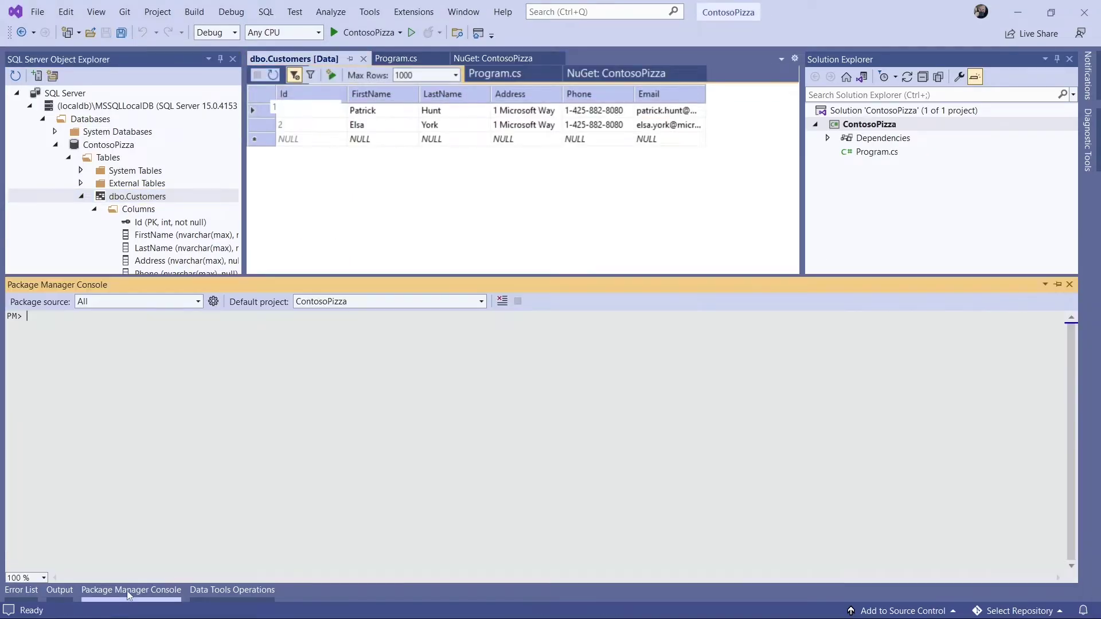
pyautogui.write('Sca')
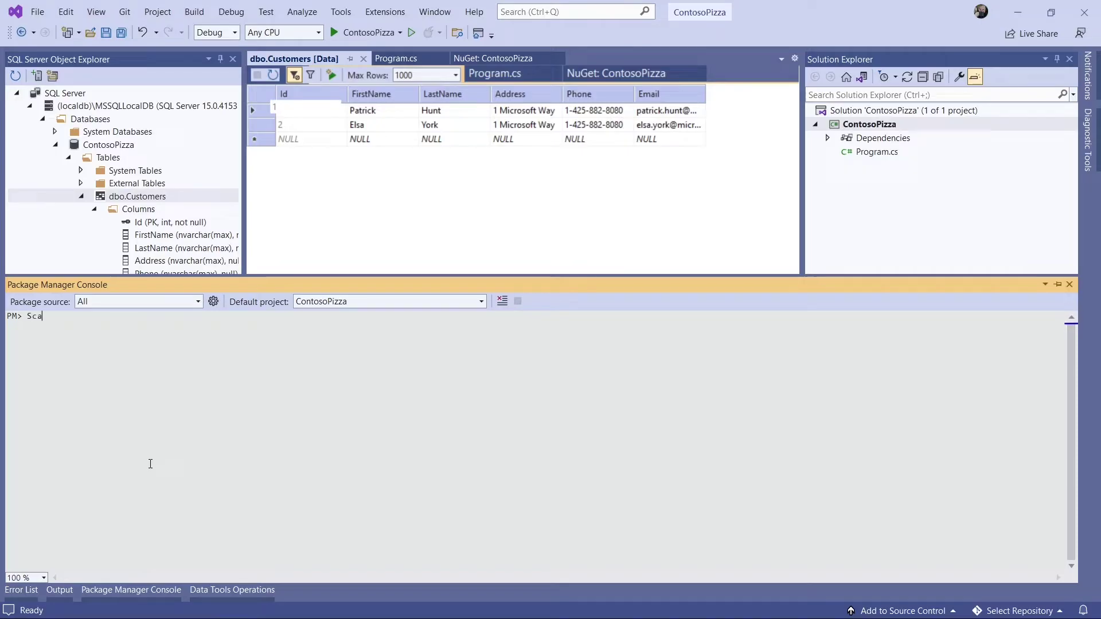
pyautogui.write('ffold-Db')
pyautogui.write('Con')
pyautogui.write('text "')
pyautogui.write('Data Source=(localdb)\\MSSQLLocalDB;Initial Catalog=ContosoPizza;Integrated Security=True;"')
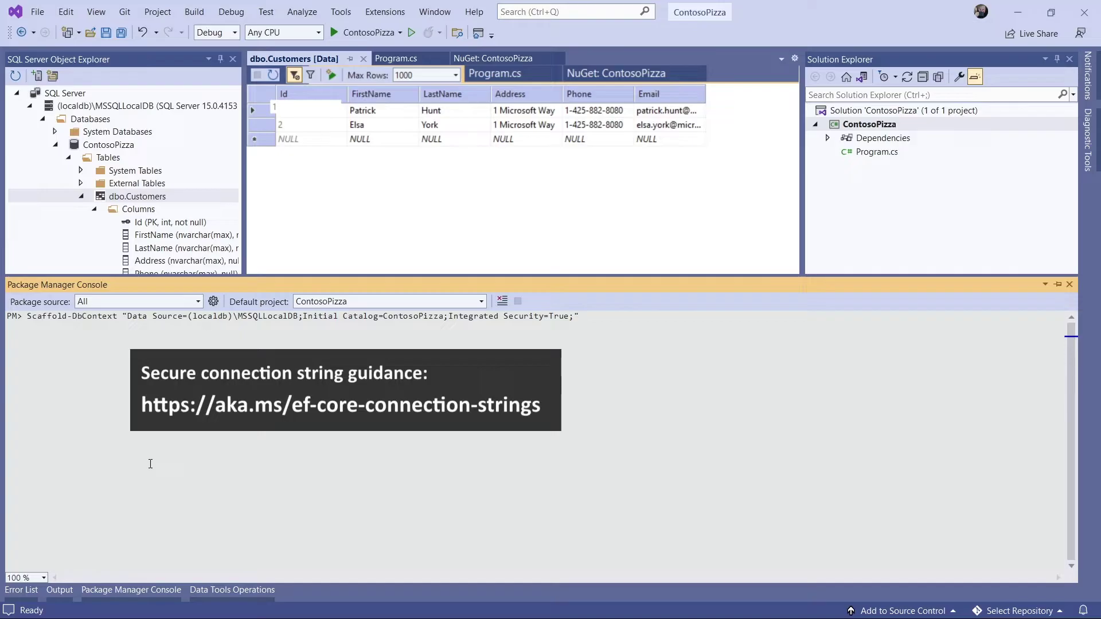
pyautogui.write(' Microsoft.En')
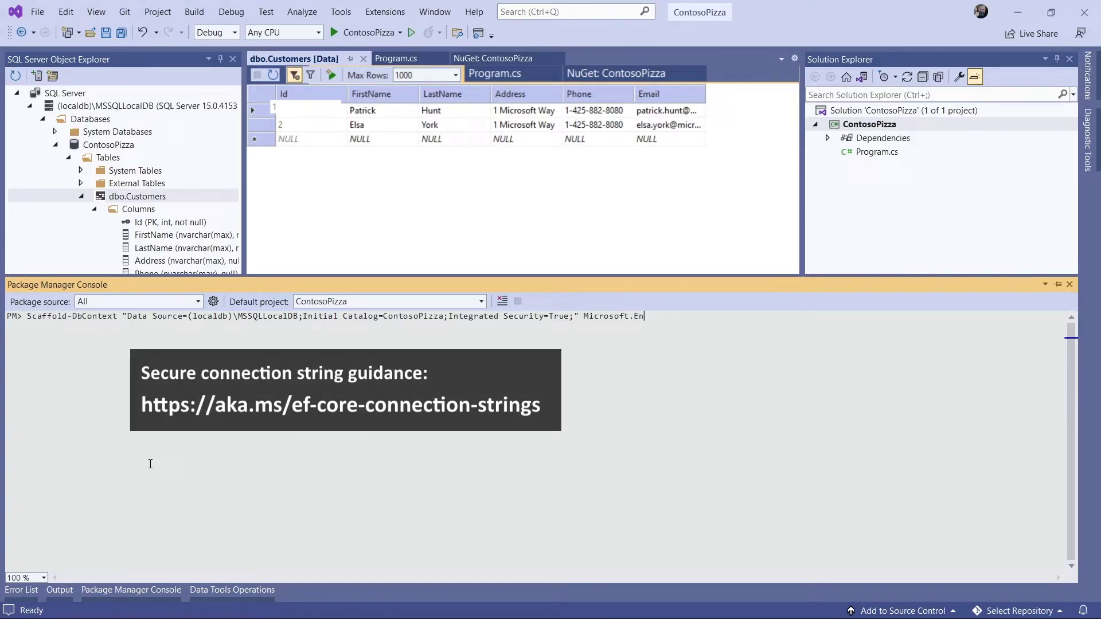
pyautogui.write('tityFramework')
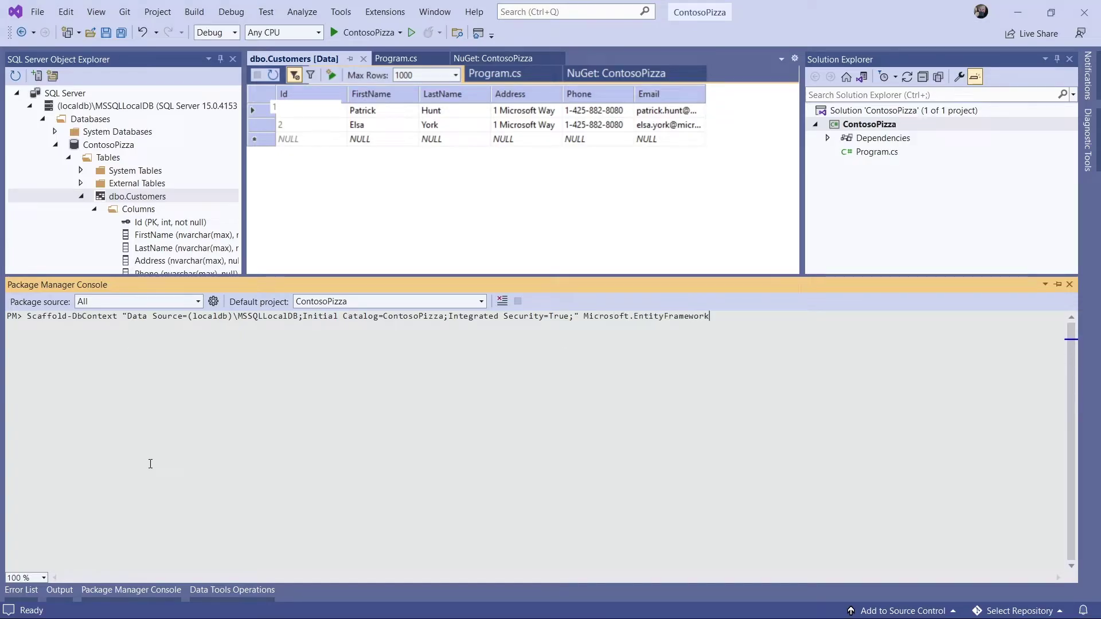
pyautogui.write('Core.Sq')
pyautogui.write('lServer -Co')
pyautogui.write('ntextDi')
pyautogui.write('r ')
pyautogui.write('Data -')
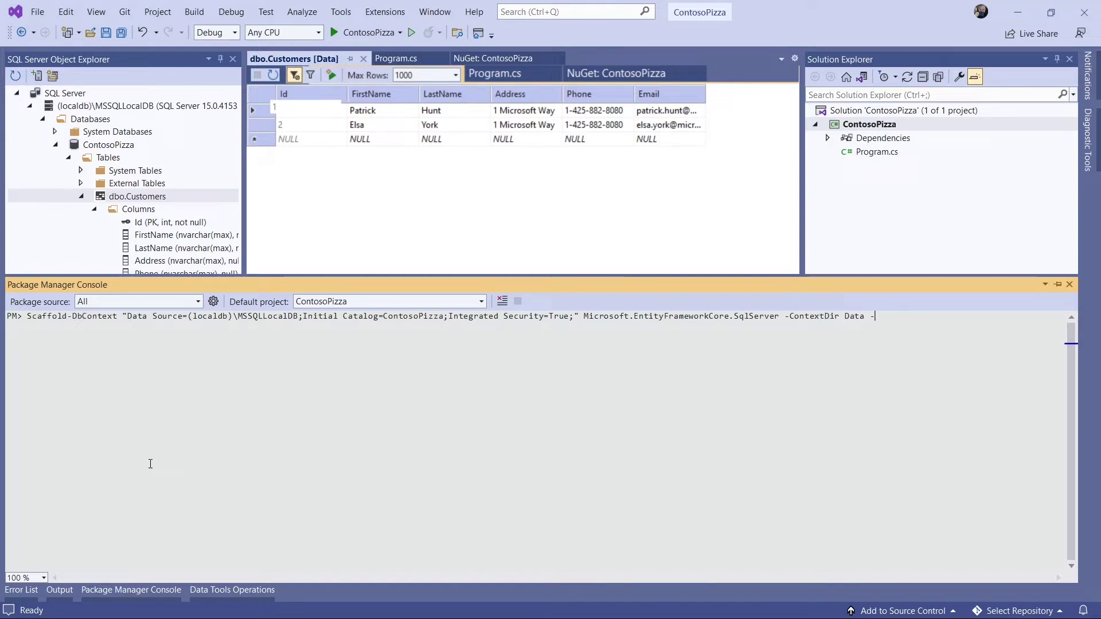
pyautogui.write('OutputDir Mo')
pyautogui.write('dels')
pyautogui.press('Return')
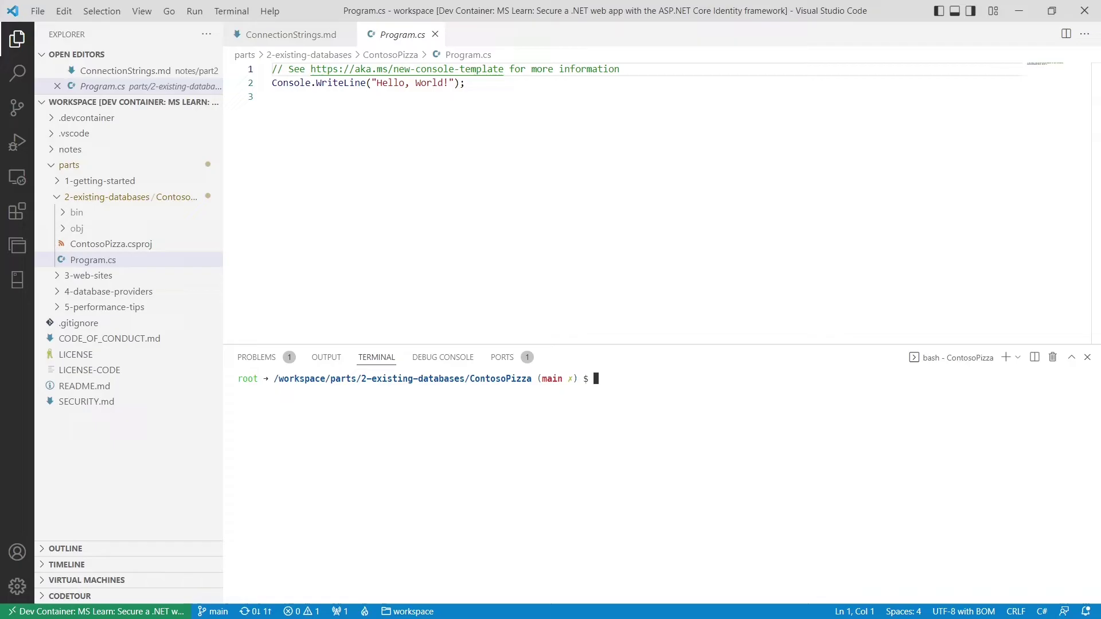
pyautogui.write('dotnet e')
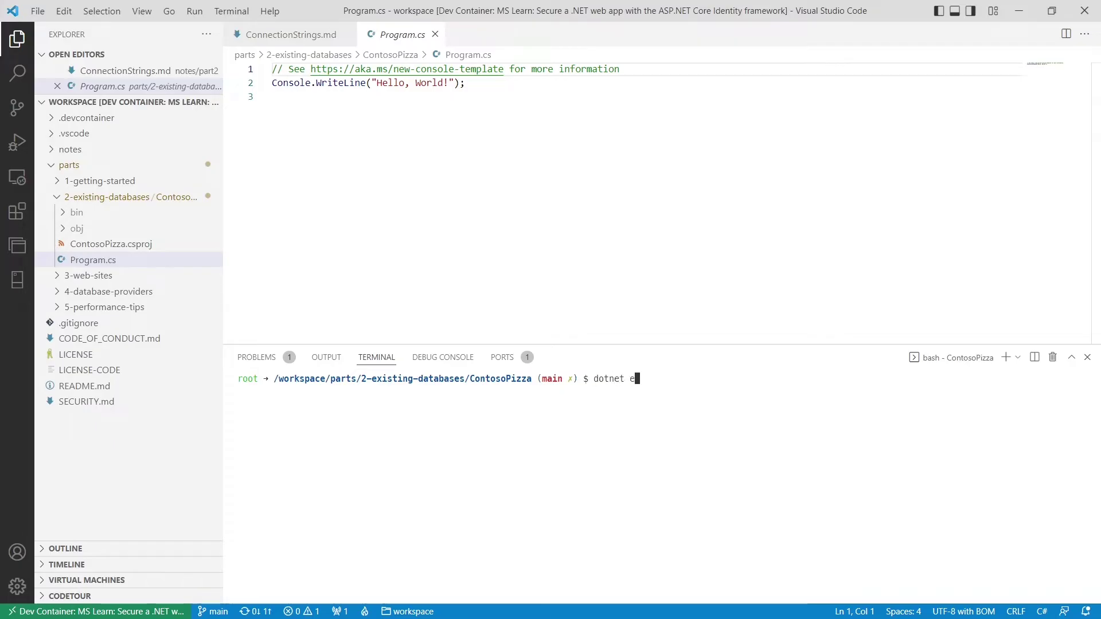
pyautogui.write('f dbconte')
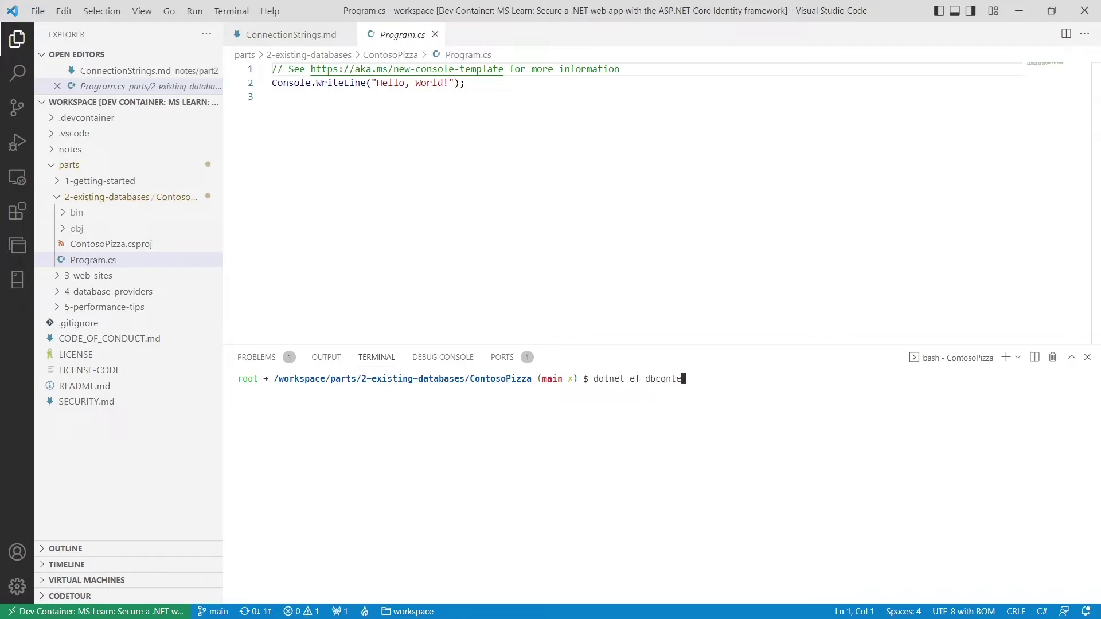
pyautogui.write('xt scaffol')
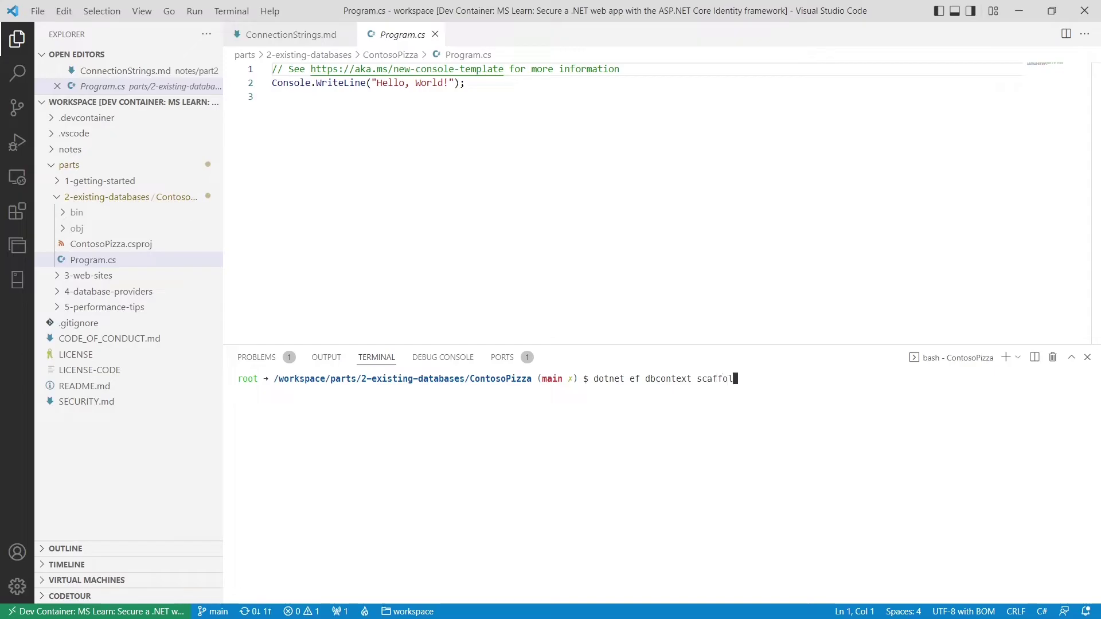
pyautogui.write('d ')
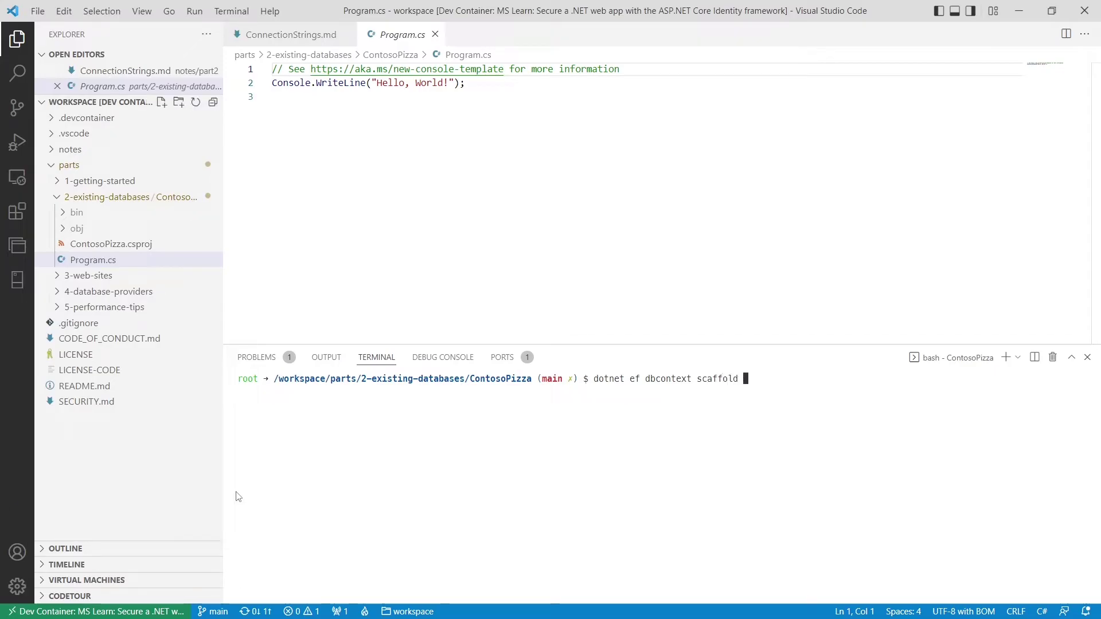
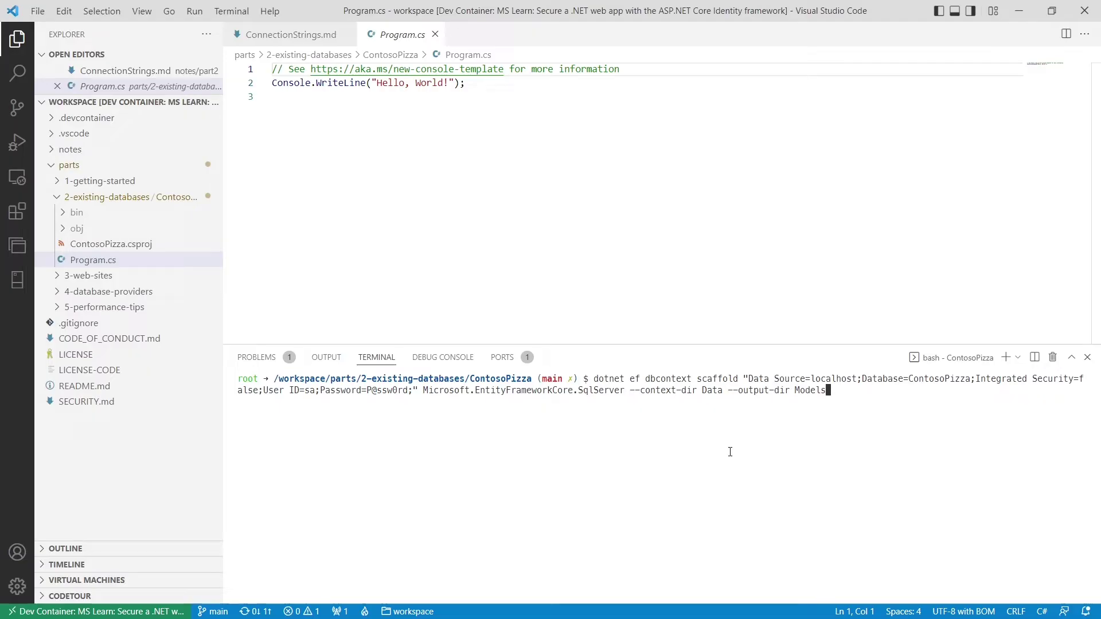
# Run dotnet ef dbcontext scaffold with --context-dir Data --output-dir Models
pyautogui.press('Return')
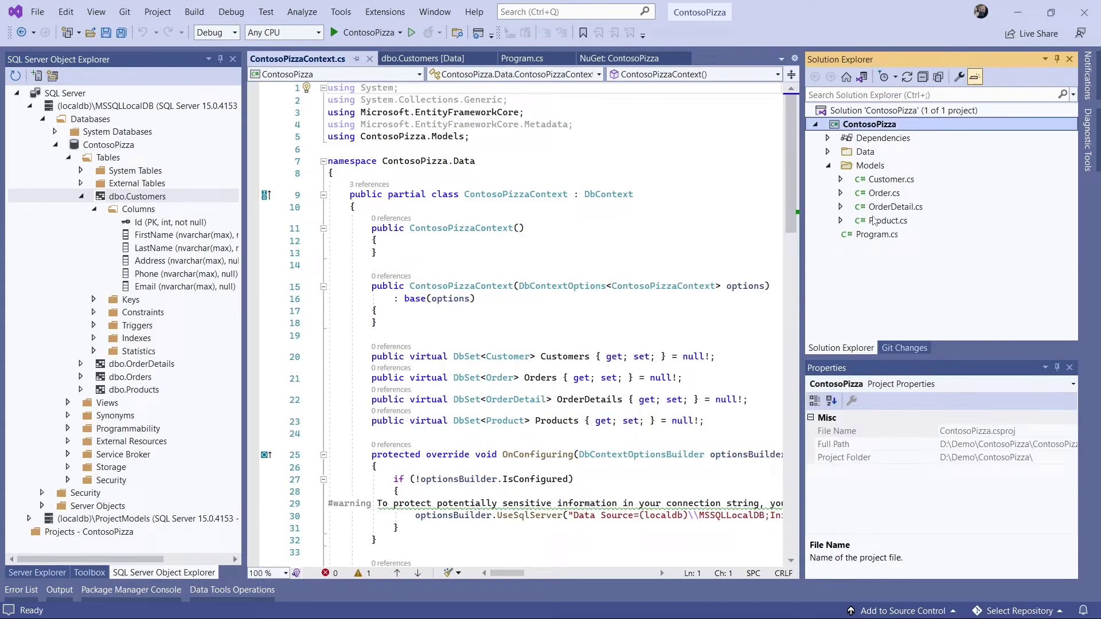
# Open Product.cs, highlight the Price property, and list ContosoPizzaContext's class members
pyautogui.doubleClick(886, 221)
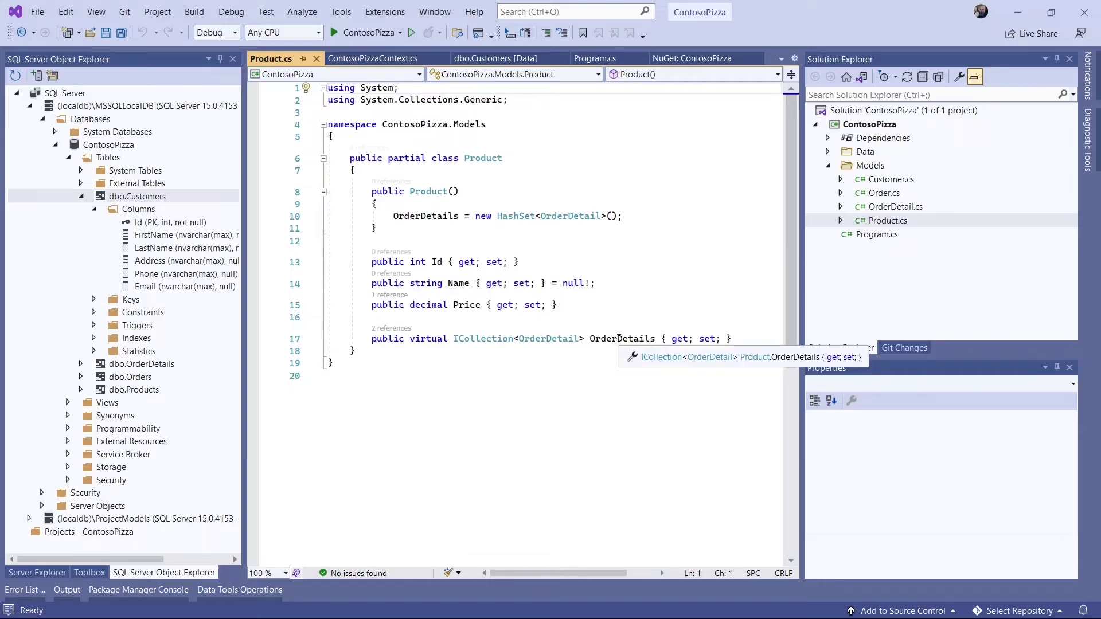
pyautogui.moveTo(564, 304); pyautogui.dragTo(339, 305)
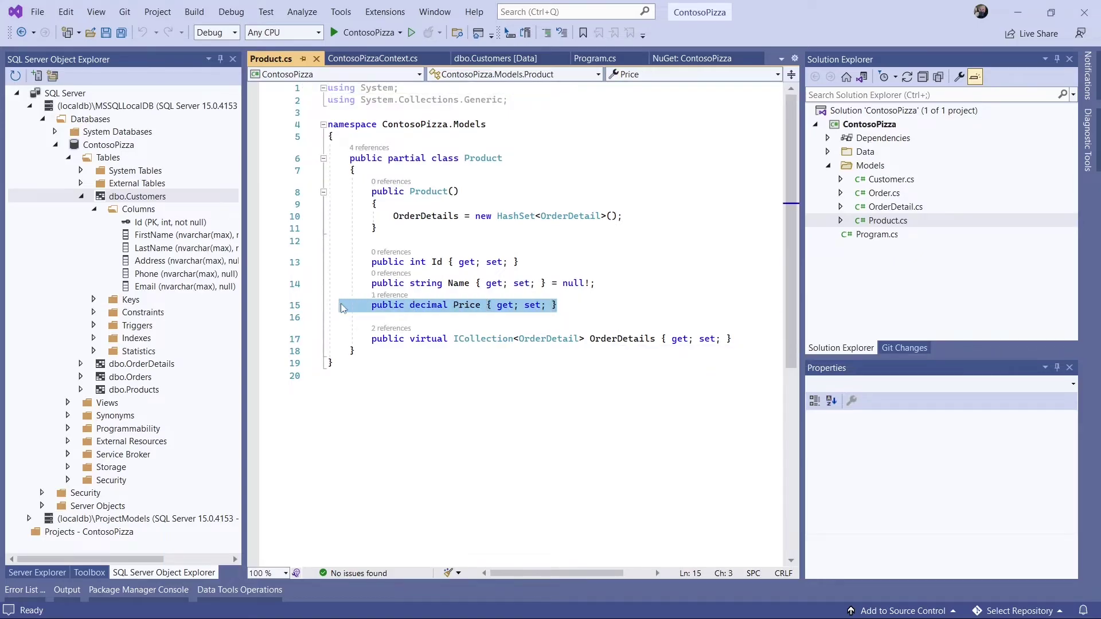
pyautogui.moveTo(707, 339)
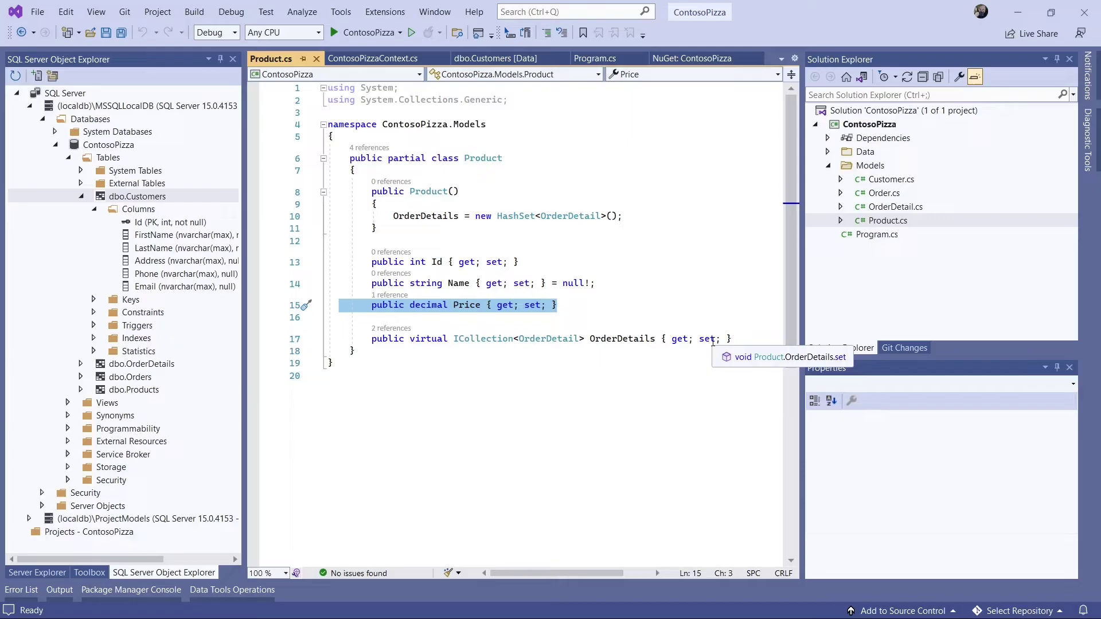
pyautogui.click(833, 150)
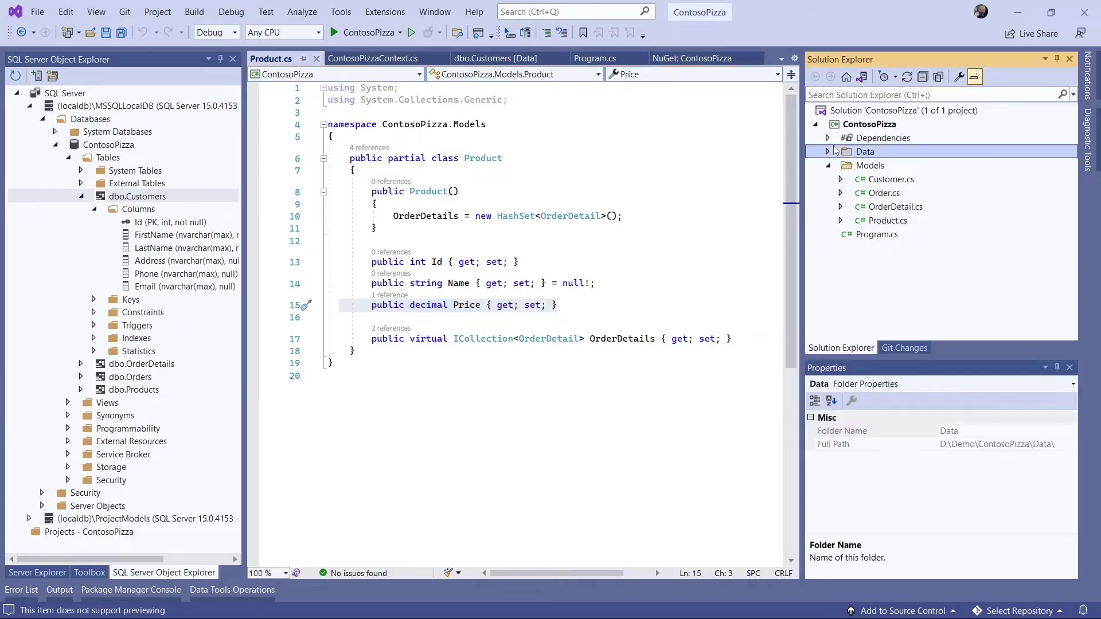
pyautogui.click(829, 153)
pyautogui.click(840, 165)
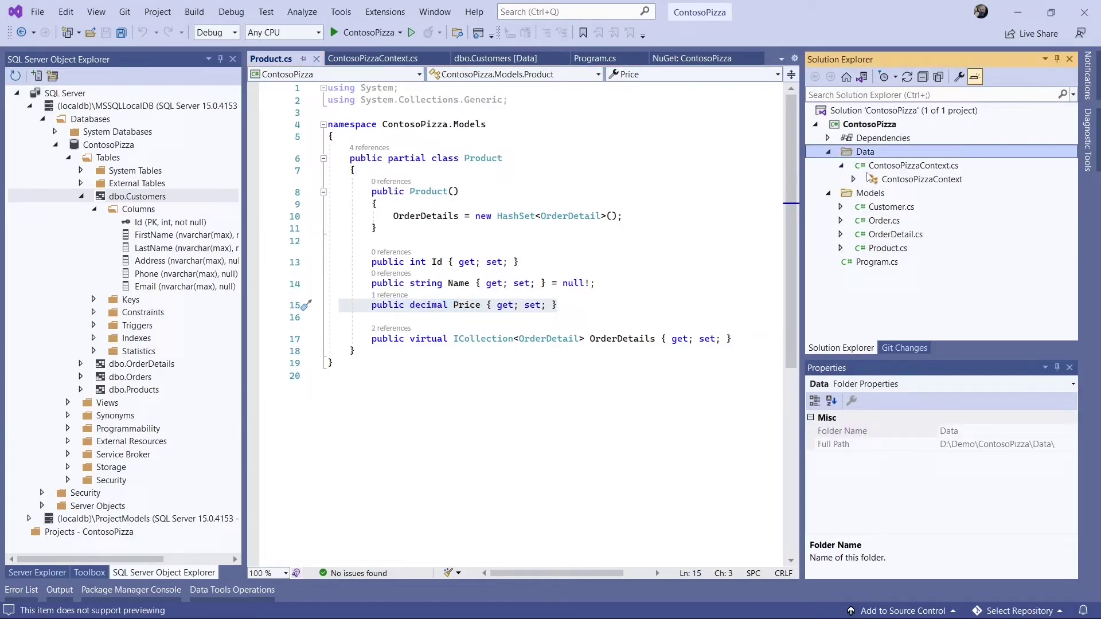
pyautogui.click(854, 179)
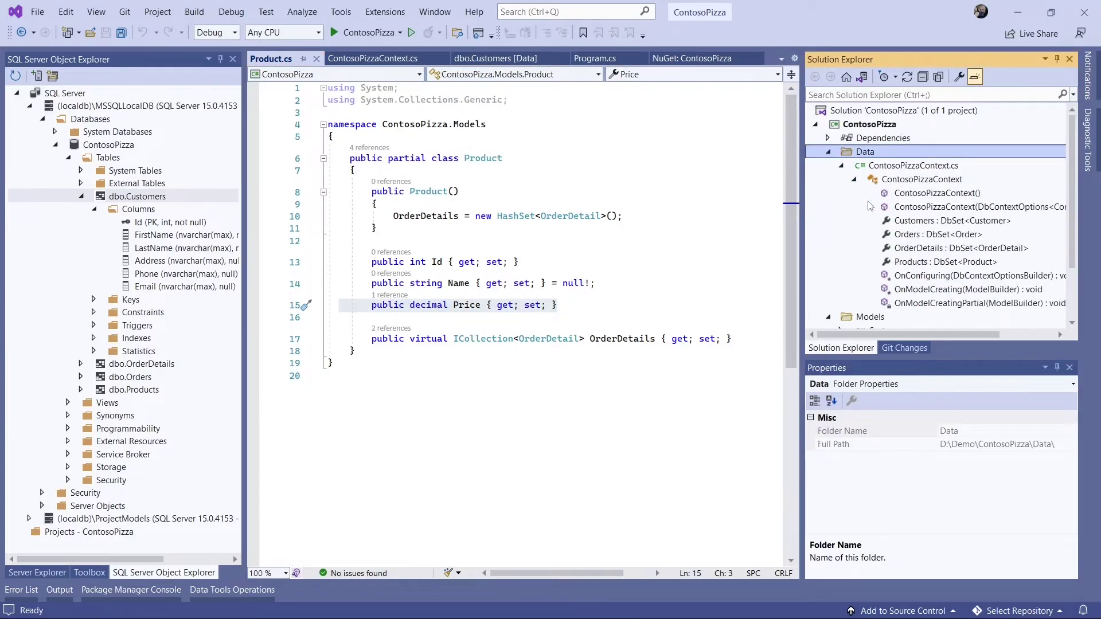
# Go to OnModelCreating and highlight Product's Price decimal(6, 2) mapping on line 62
pyautogui.click(909, 290)
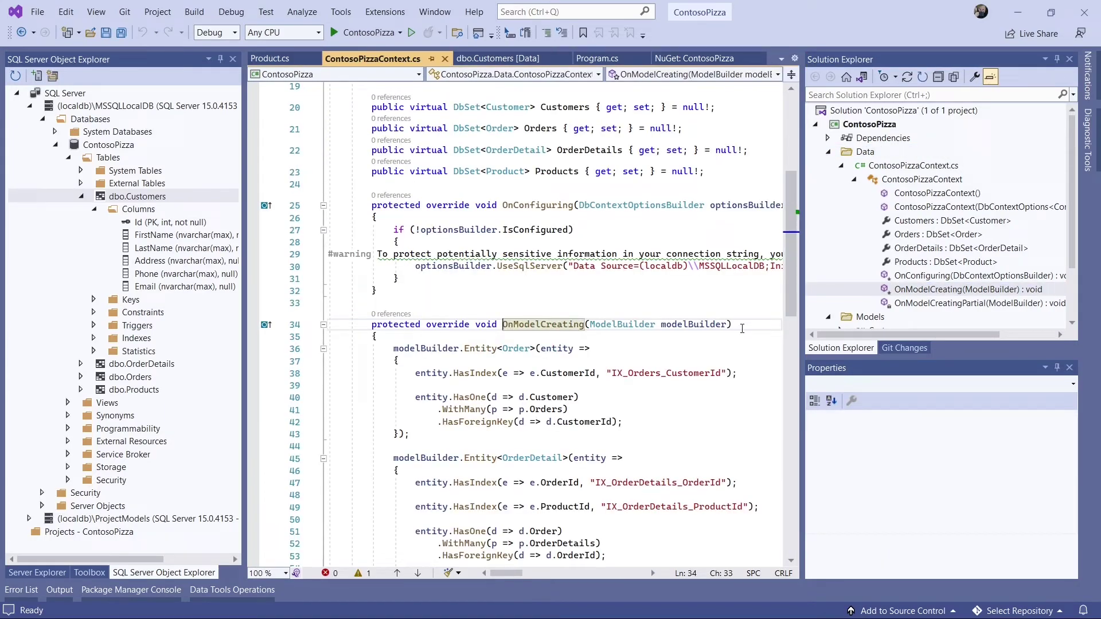
pyautogui.scroll(-2, 741, 328)
pyautogui.scroll(-3, 747, 348)
pyautogui.scroll(-2, 752, 371)
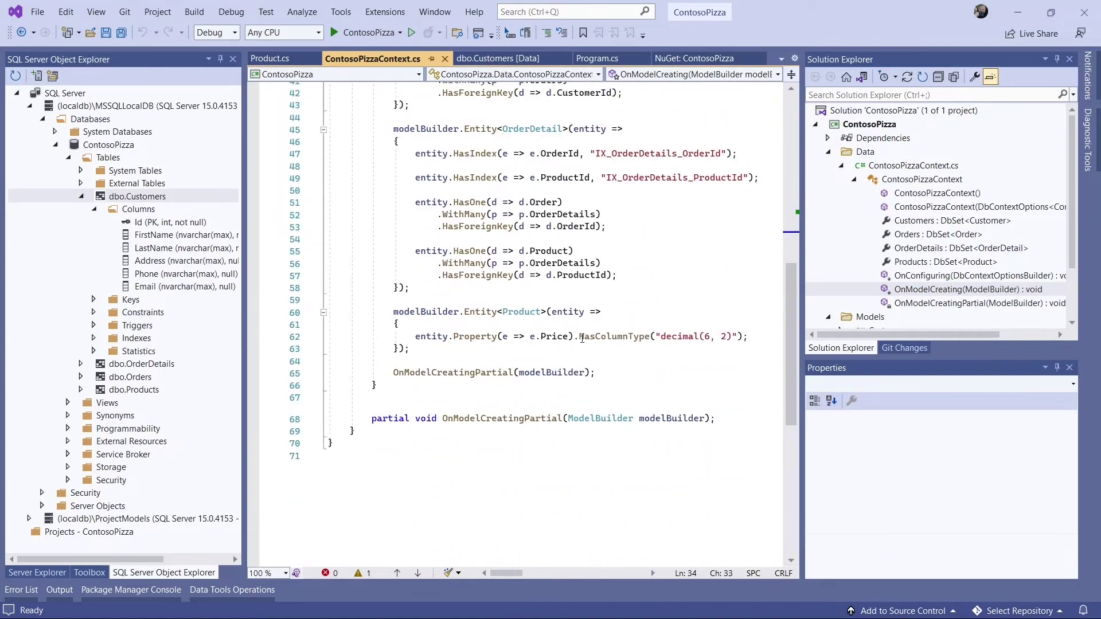
pyautogui.click(284, 336)
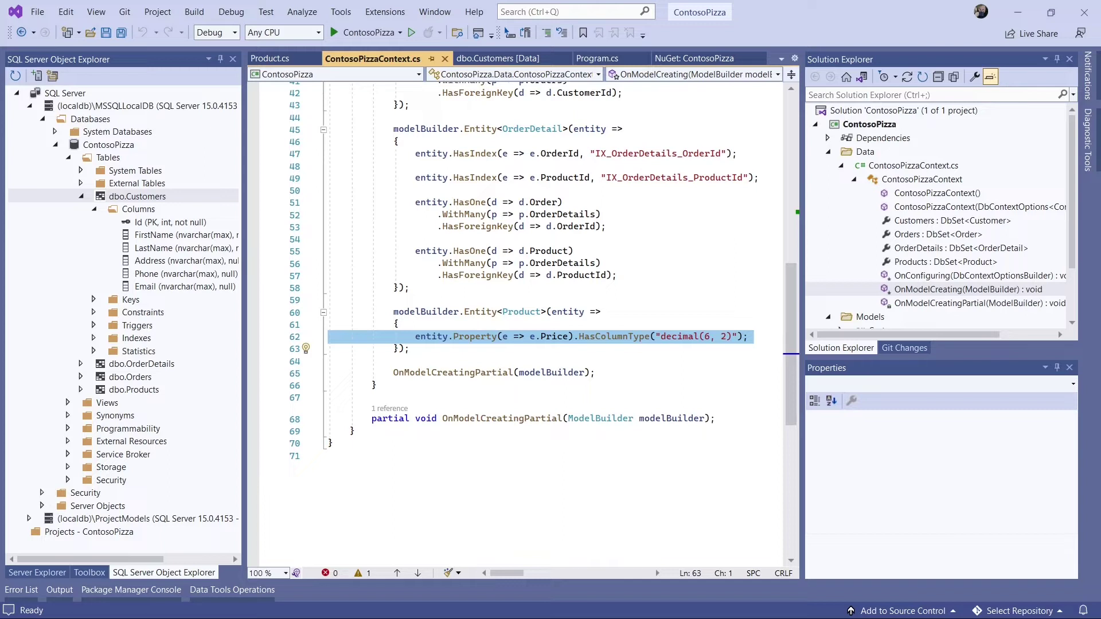
# Collapse and select the Data and Models folders, then confirm their permanent deletion
pyautogui.click(827, 152)
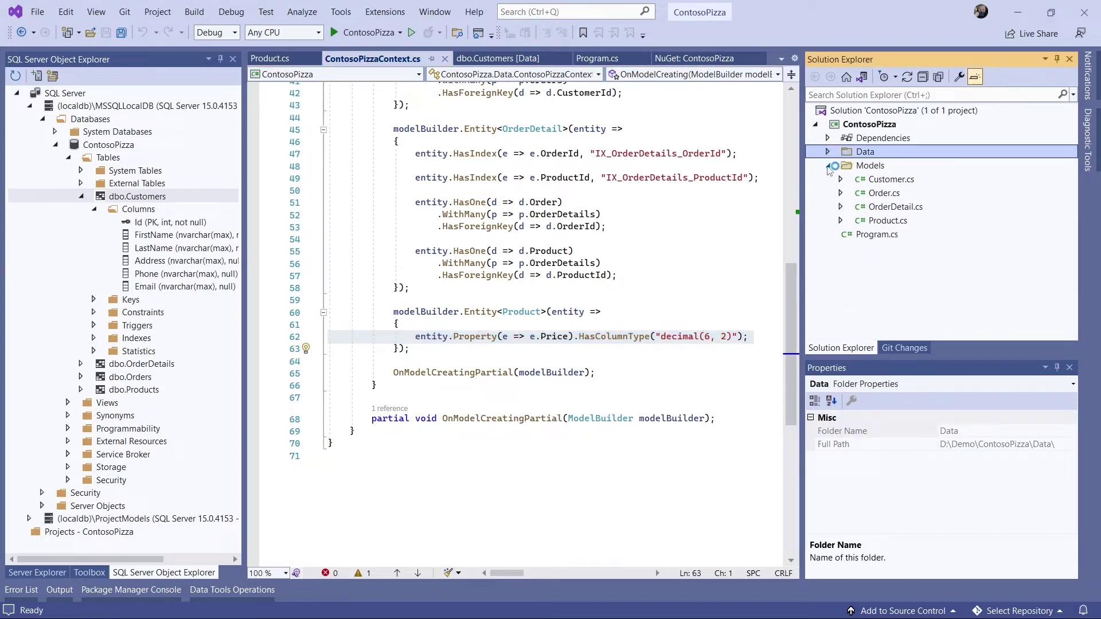
pyautogui.click(827, 165)
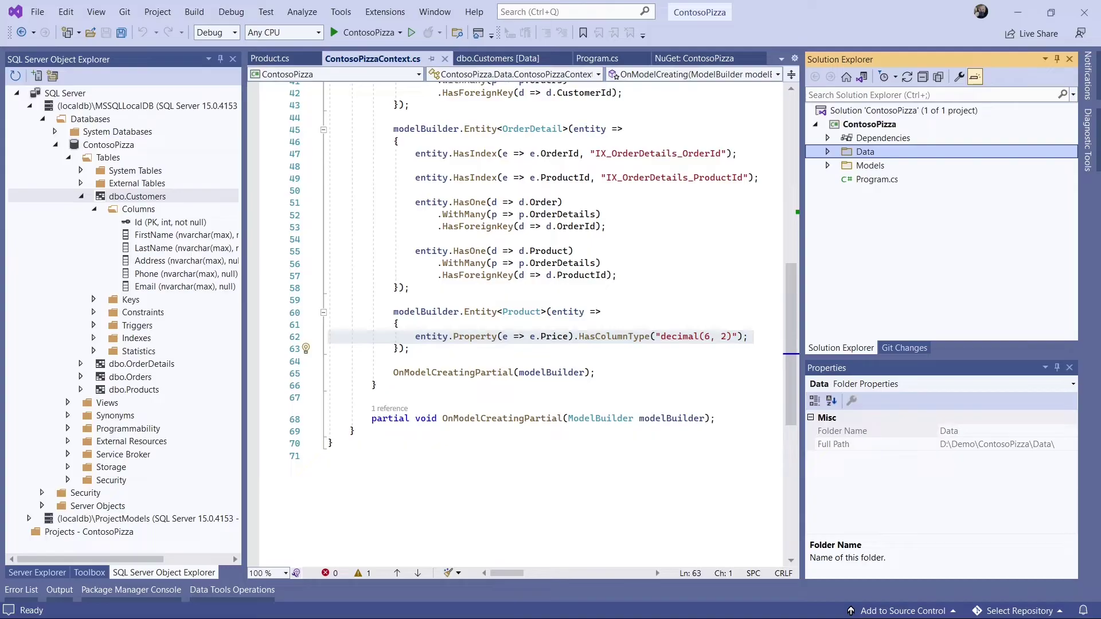
pyautogui.keyDown('ctrl'); pyautogui.click(870, 166); pyautogui.keyUp('ctrl')
pyautogui.press('Delete')
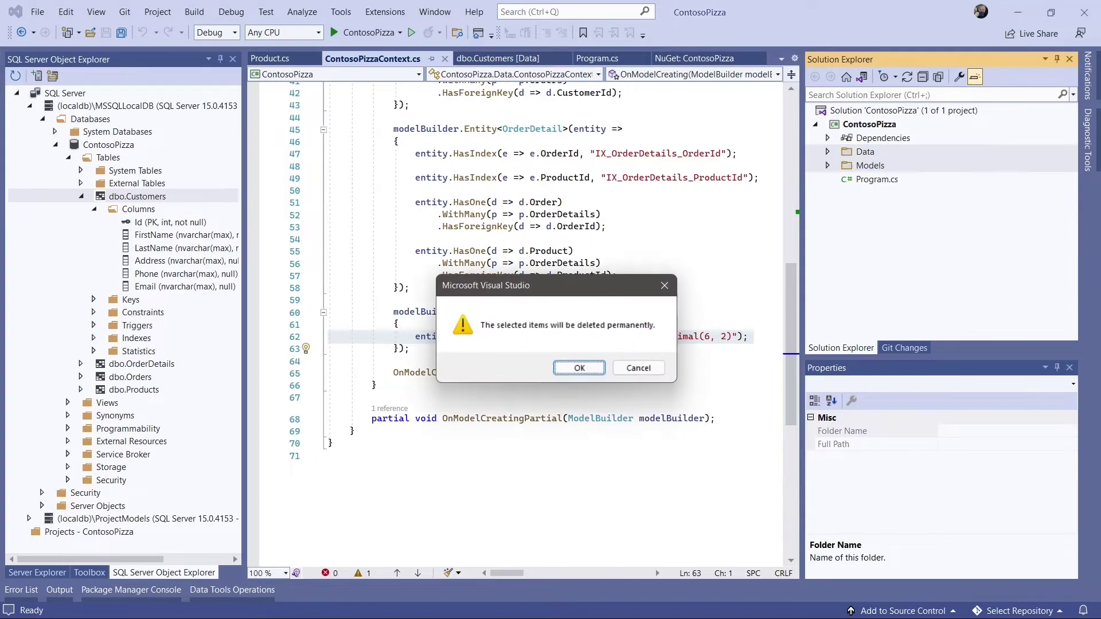
pyautogui.press('Return')
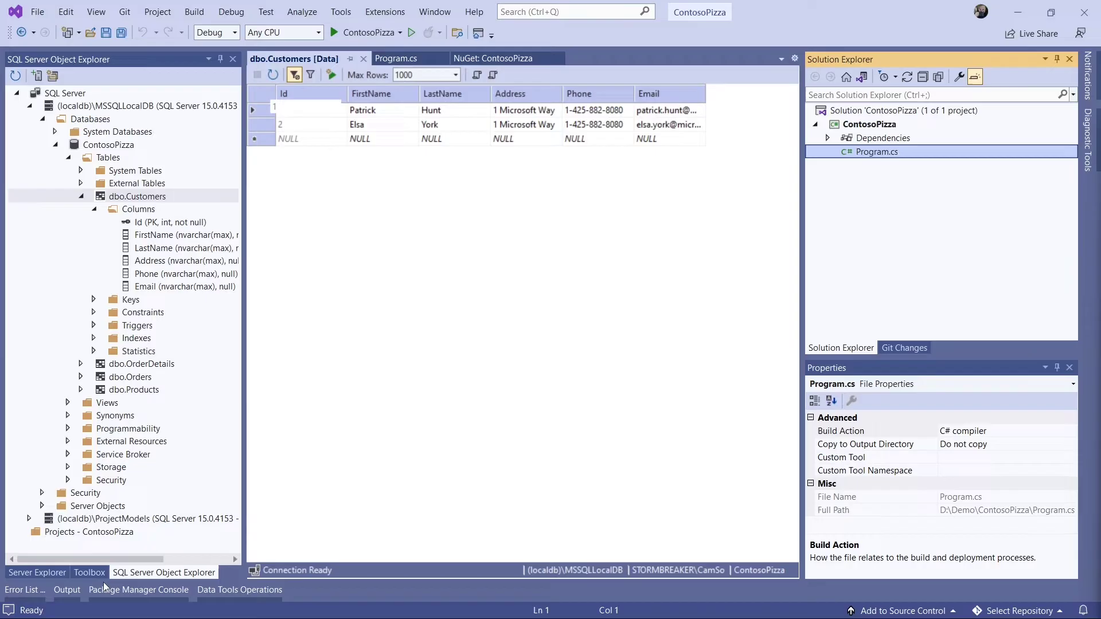
# Recall the previous Scaffold-DbContext command and rerun it with -DataAnnotations
pyautogui.click(133, 591)
pyautogui.press('Up')
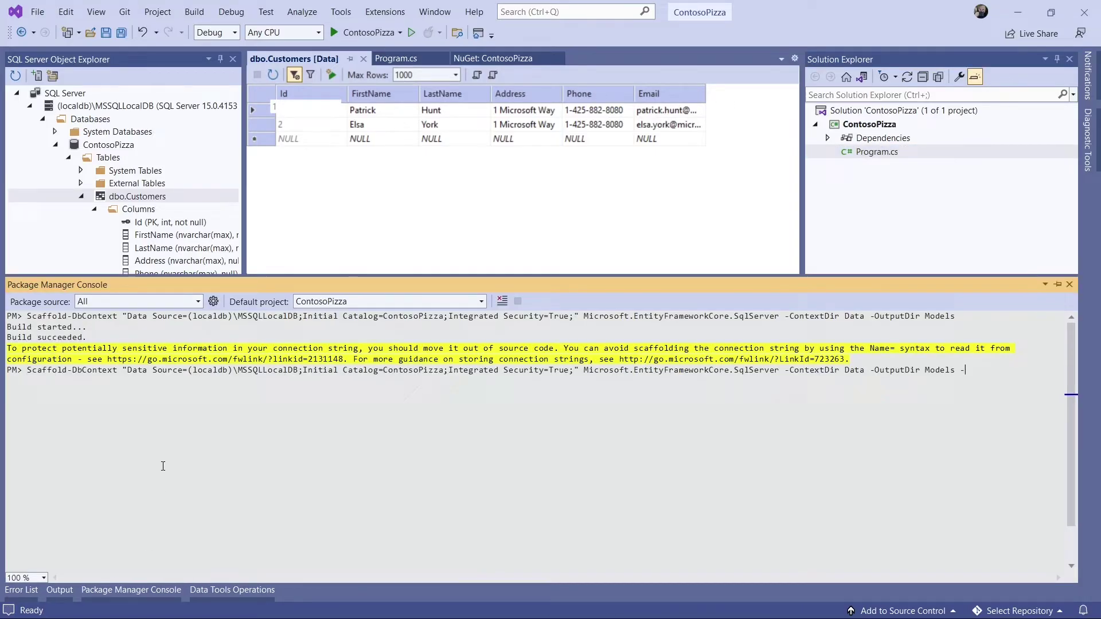
pyautogui.write('DataAnnotation')
pyautogui.press('Return')
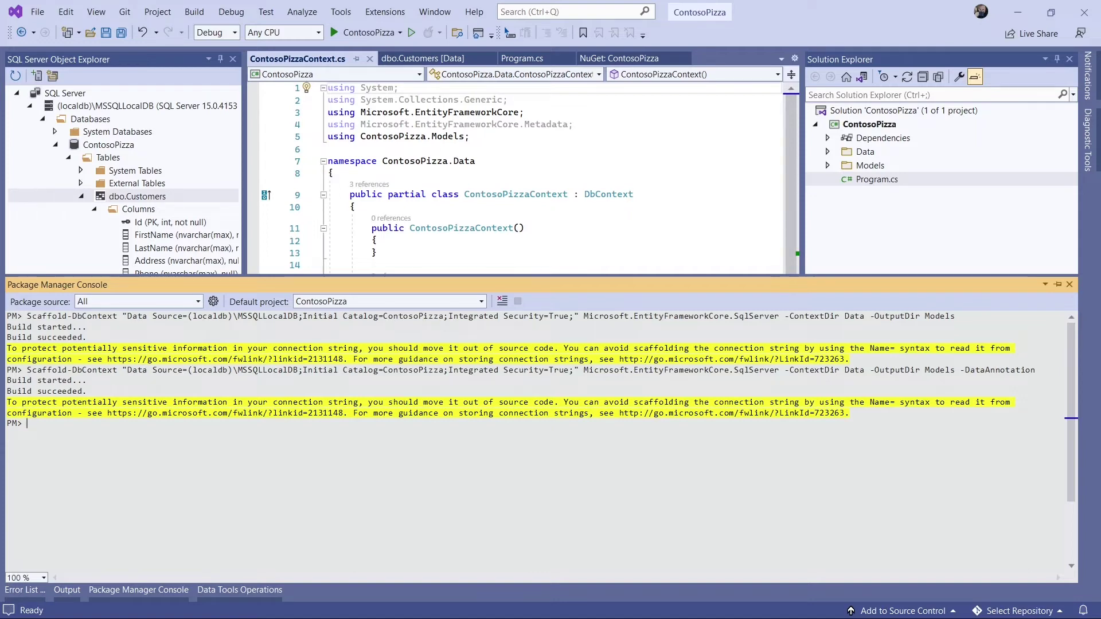
# Open the regenerated Product.cs and highlight Price's decimal(6, 2) Column annotation
pyautogui.click(828, 166)
pyautogui.click(882, 222)
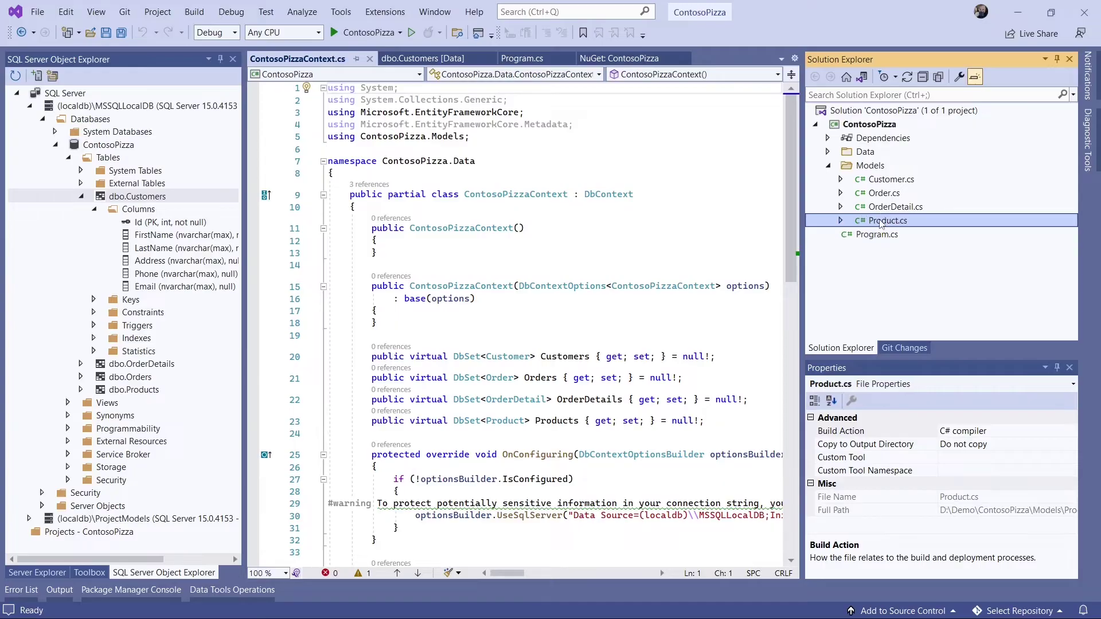
pyautogui.doubleClick(881, 222)
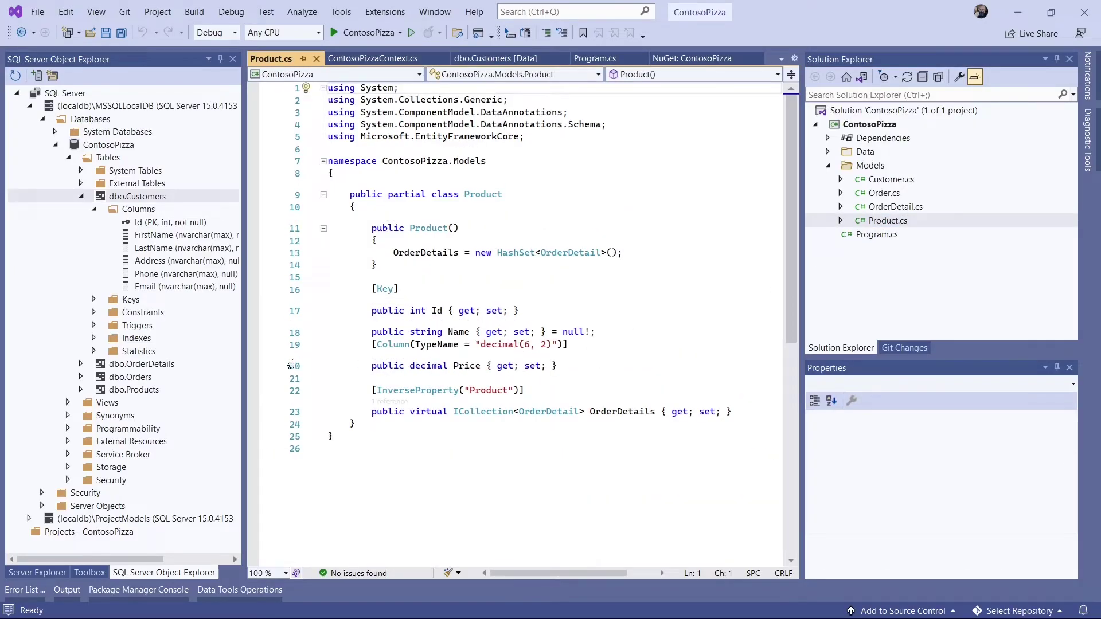
pyautogui.click(293, 346)
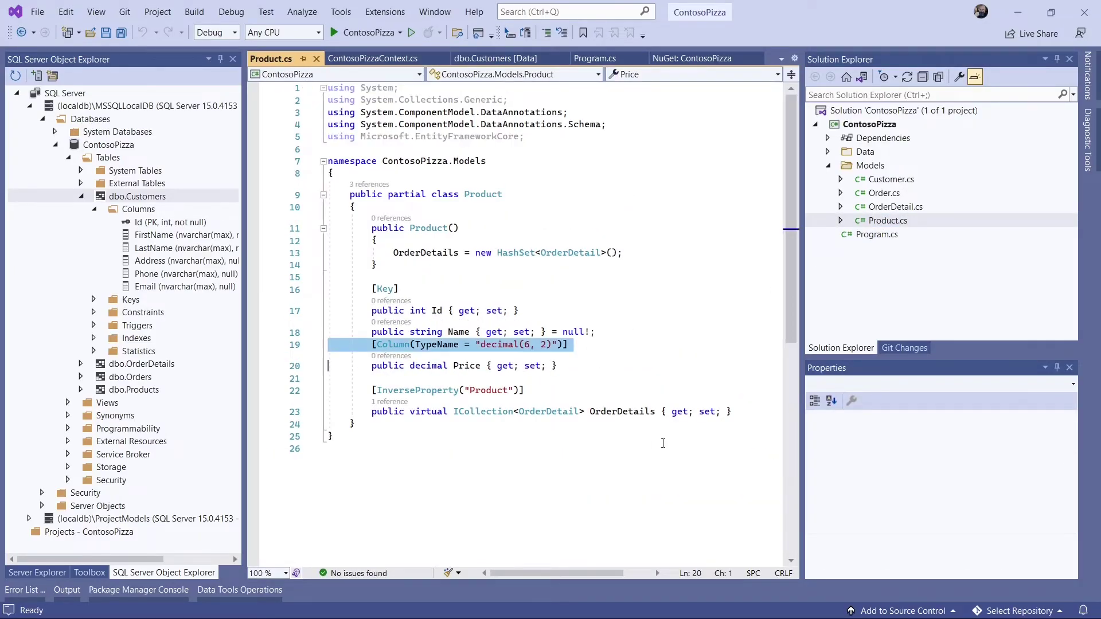
# Open the regenerated ContosoPizzaContext.cs and go to its OnModelCreating method
pyautogui.click(827, 153)
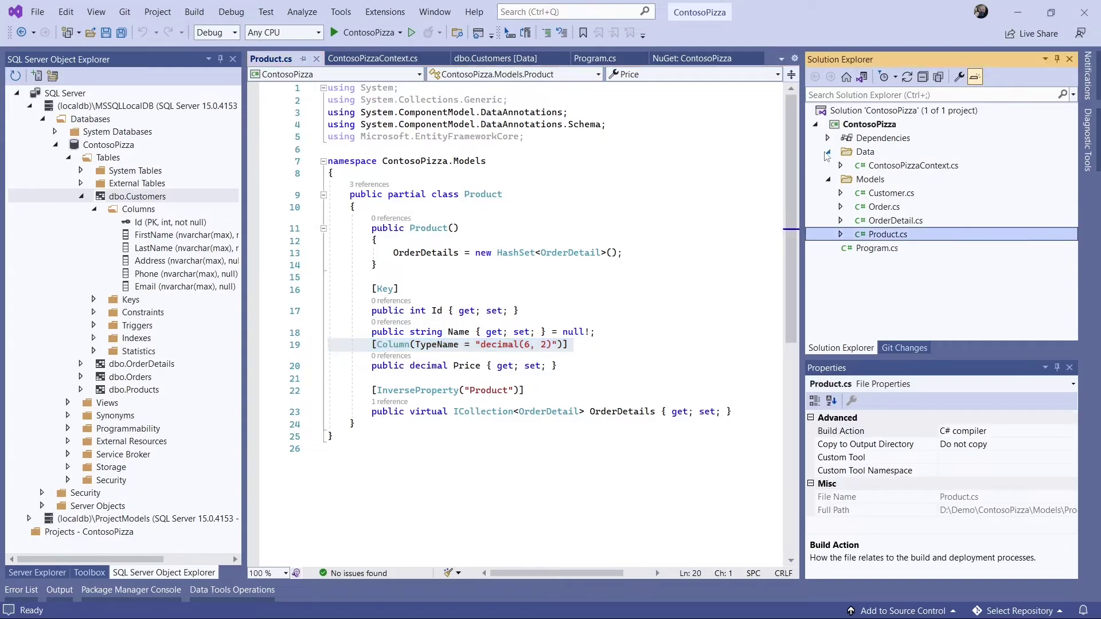
pyautogui.click(847, 167)
pyautogui.doubleClick(848, 167)
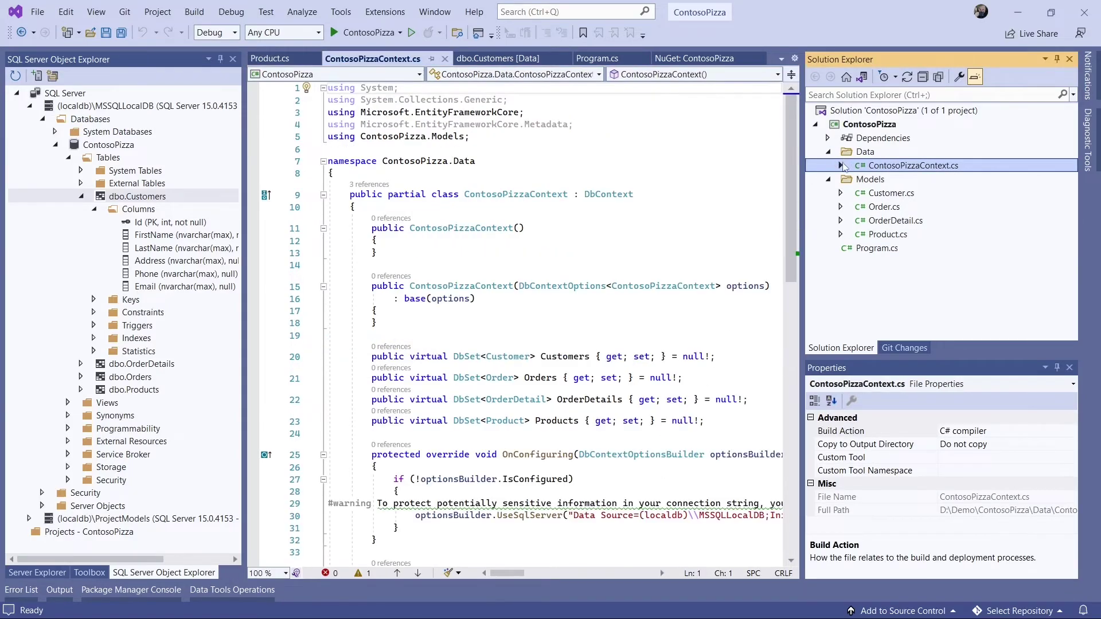
pyautogui.click(841, 166)
pyautogui.click(854, 180)
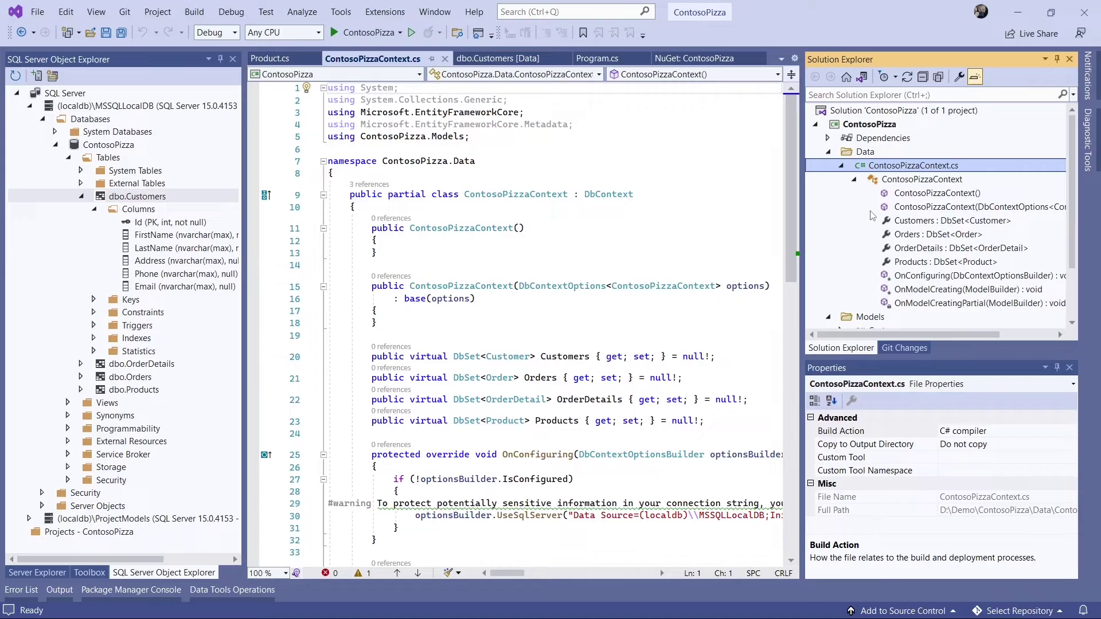
pyautogui.click(936, 289)
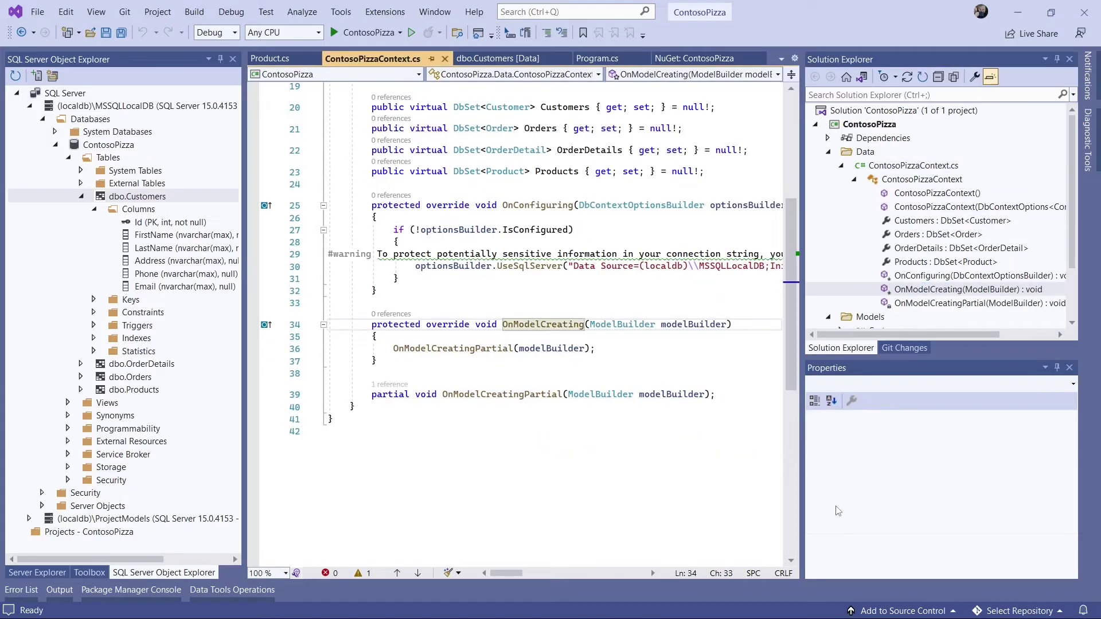
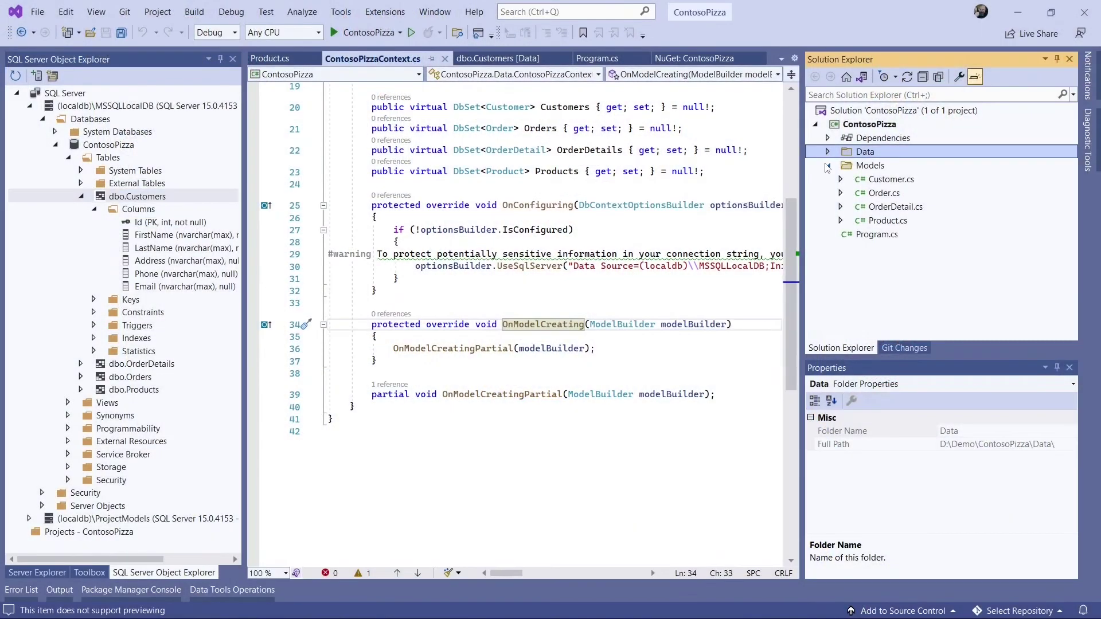
# Delete the scaffolded Data and Models folders from the ContosoPizza project, confirming the deletion
pyautogui.click(827, 166)
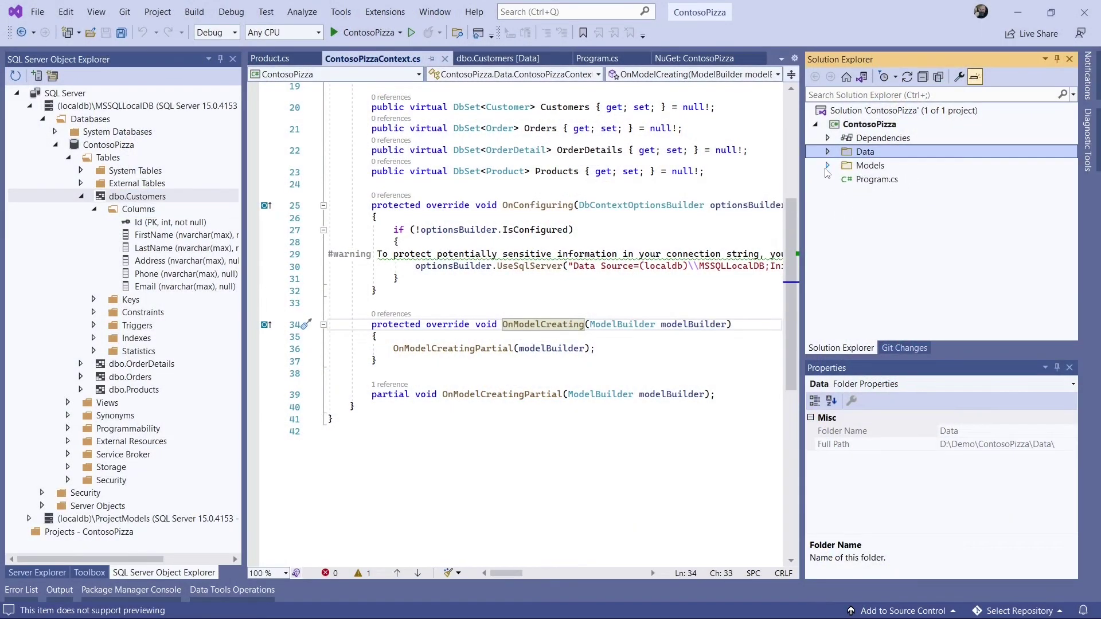
pyautogui.keyDown('ctrl'); pyautogui.click(870, 167); pyautogui.keyUp('ctrl')
pyautogui.press('Delete')
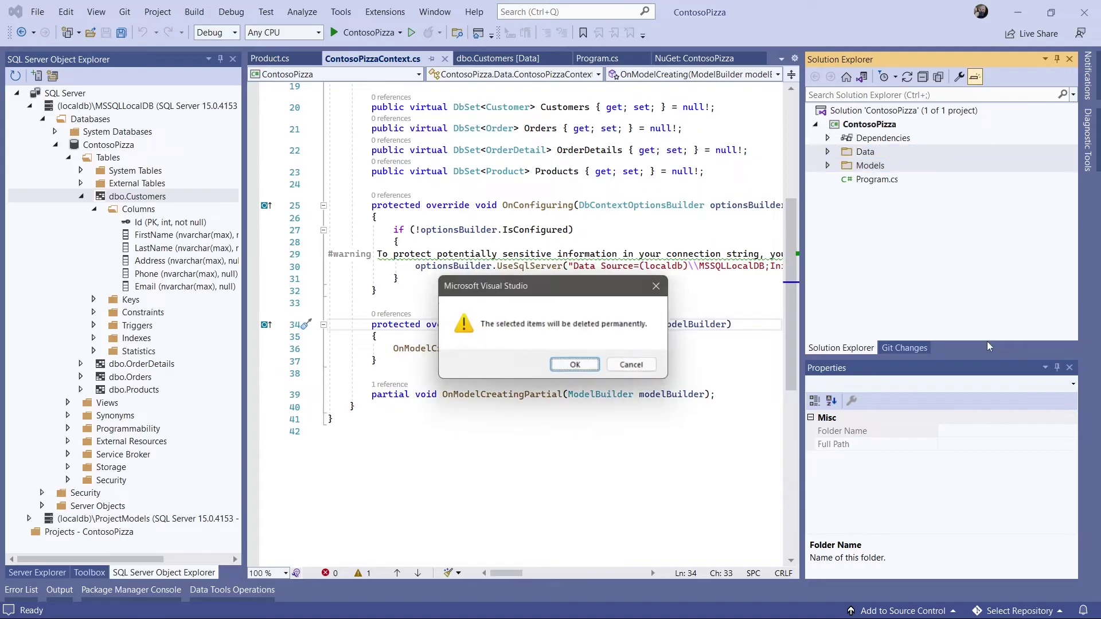
pyautogui.press('Return')
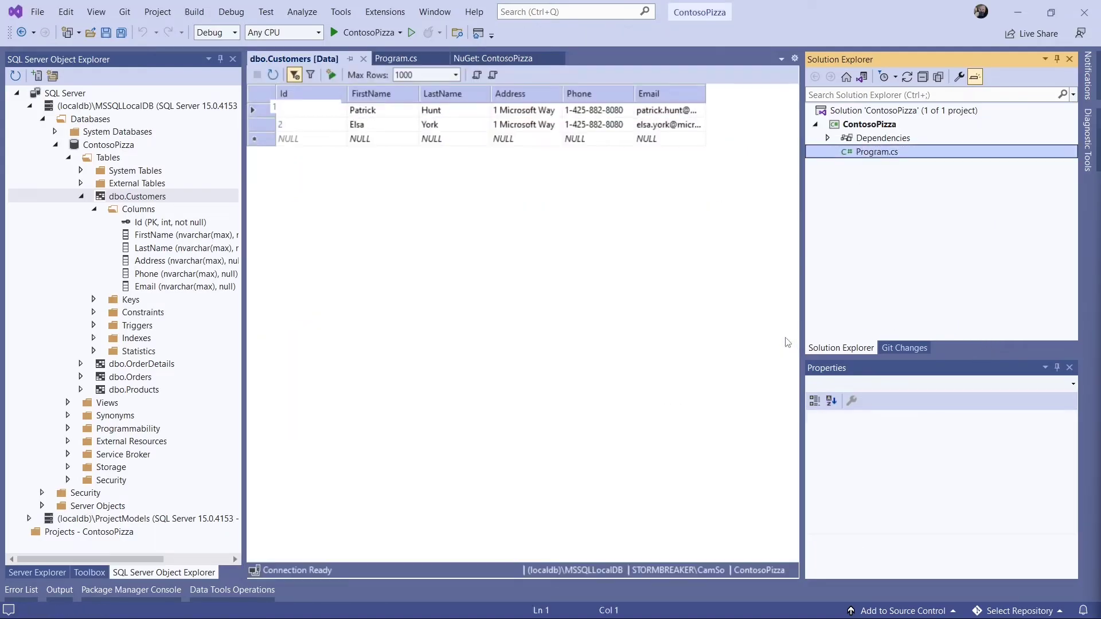
# Rerun Scaffold-DbContext with -OutputDir Models/Generated and ContosoPizza.Data / ContosoPizza.Models namespaces
pyautogui.click(137, 591)
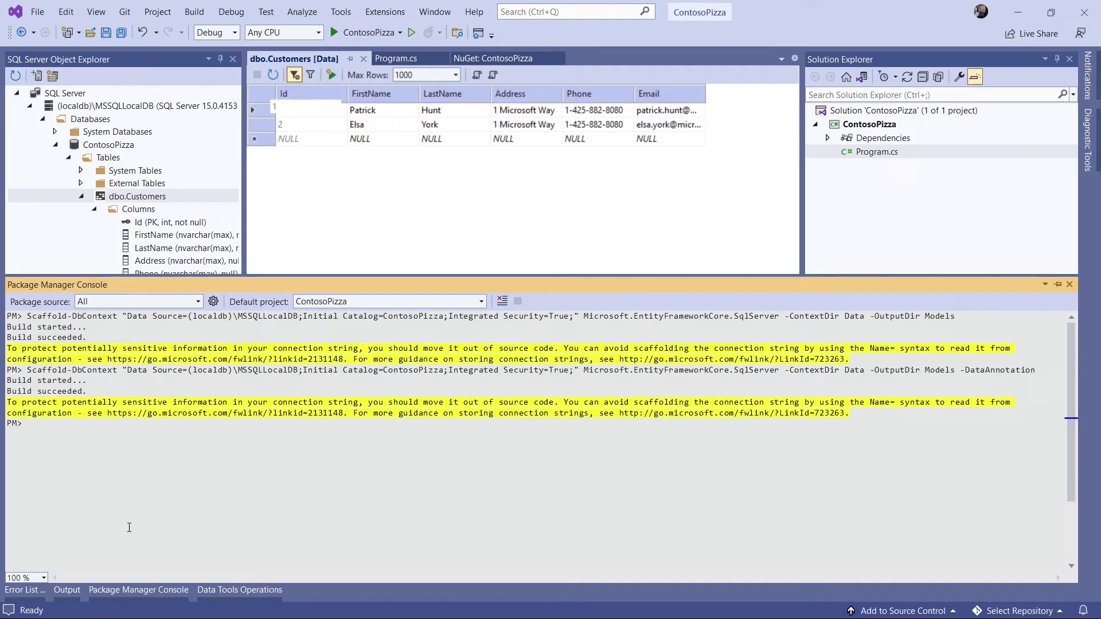
pyautogui.press('Up')
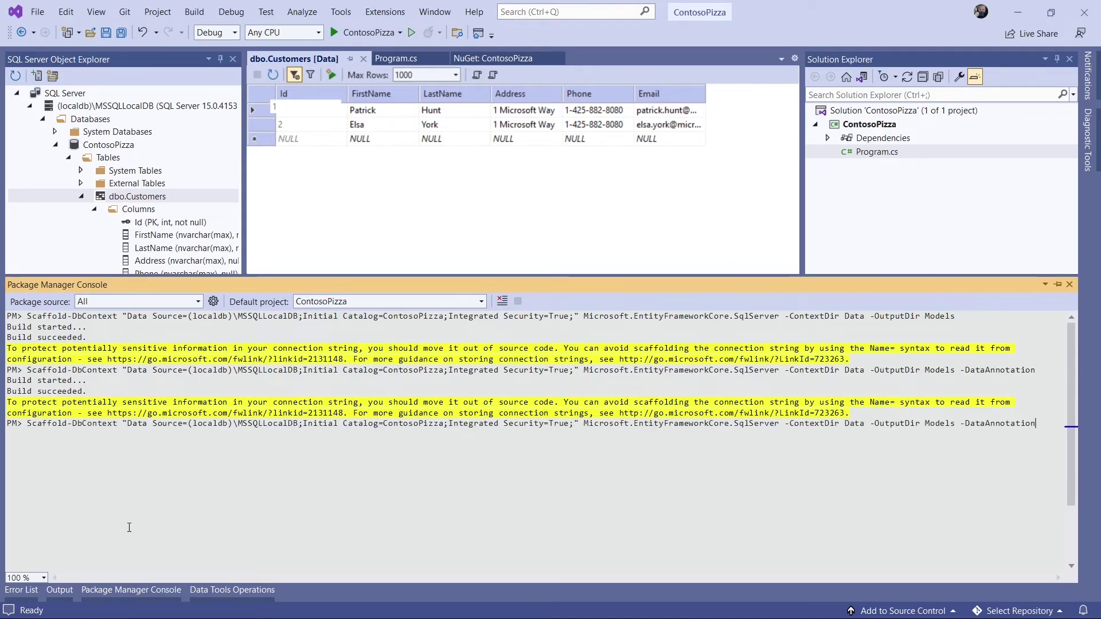
pyautogui.press('BackSpace')
pyautogui.press('BackSpace')
pyautogui.press('BackSpace')
pyautogui.press('BackSpace')
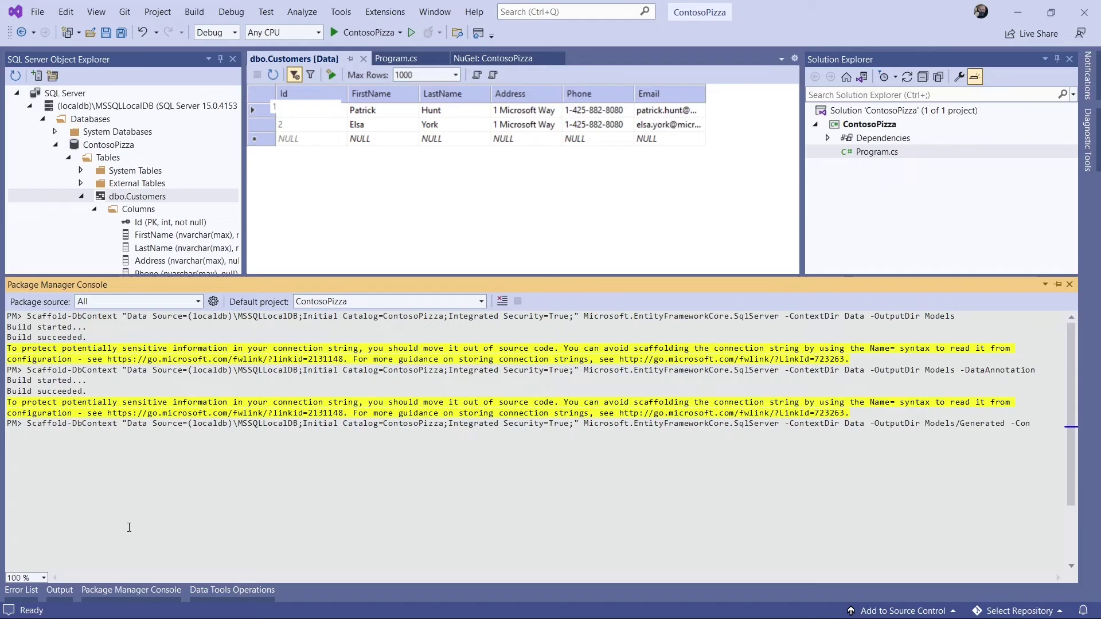
pyautogui.press('Down')
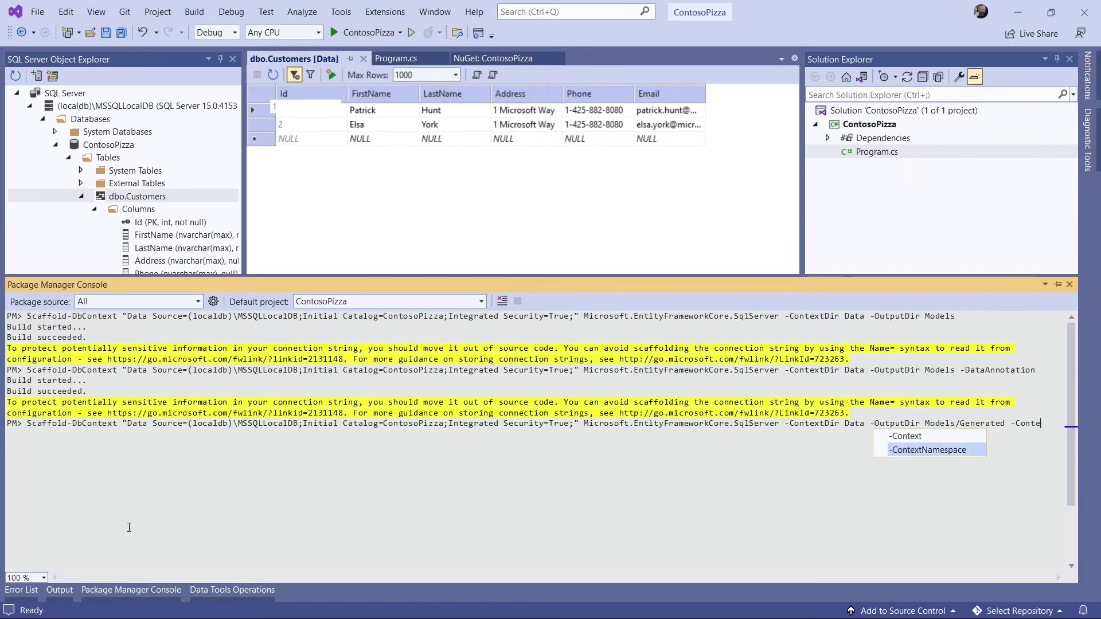
pyautogui.press('Tab')
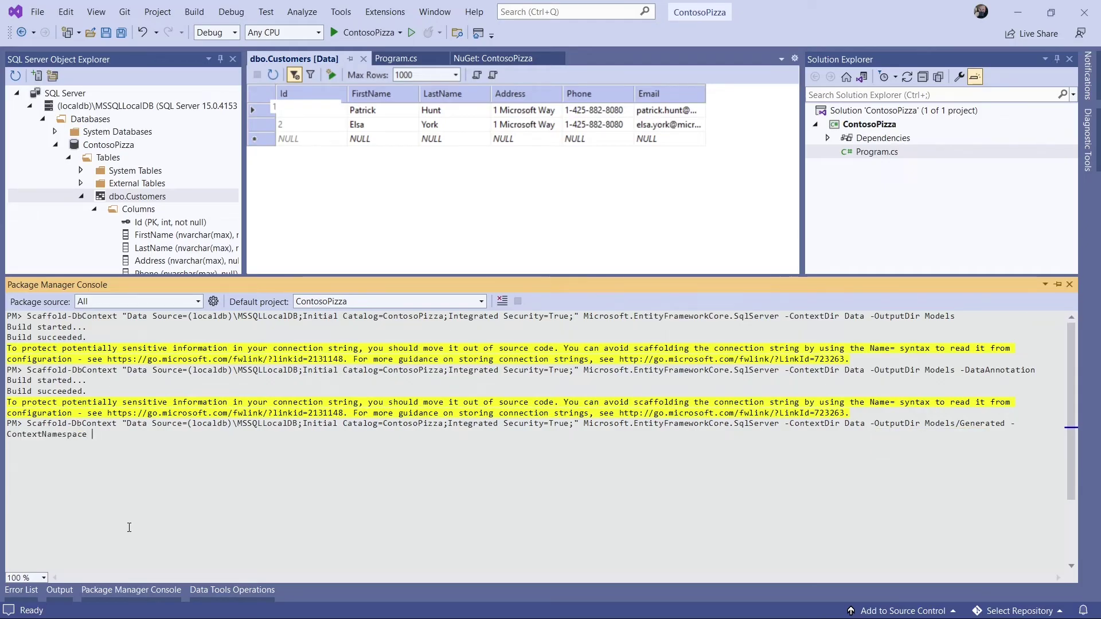
pyautogui.write('ContosoPizza.Data ')
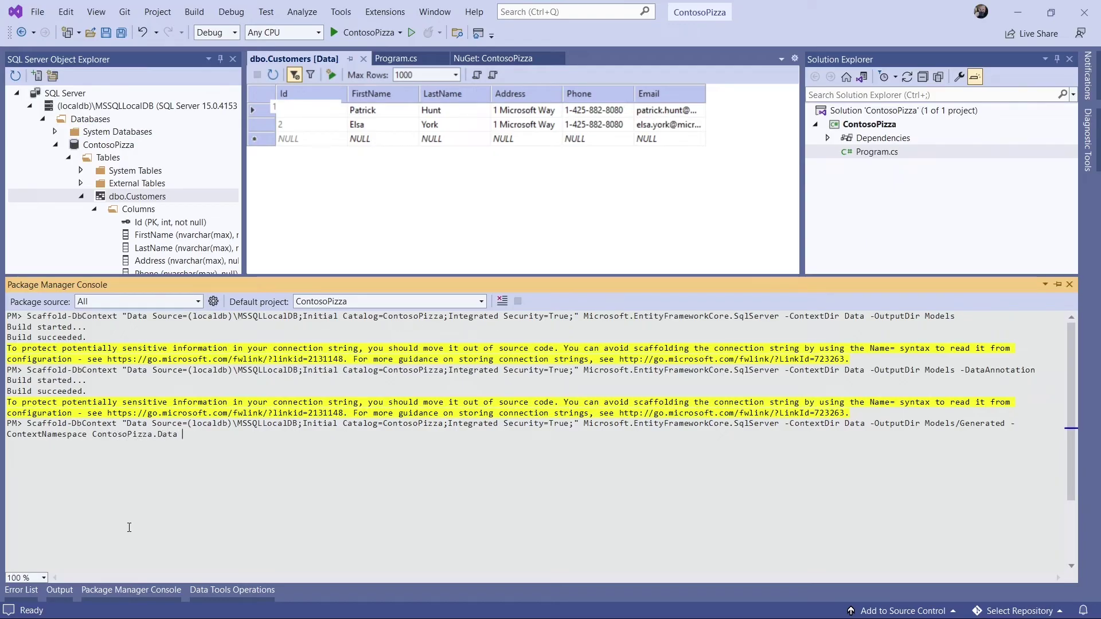
pyautogui.write('-Namespace Co')
pyautogui.write('ntosoPizza.Models')
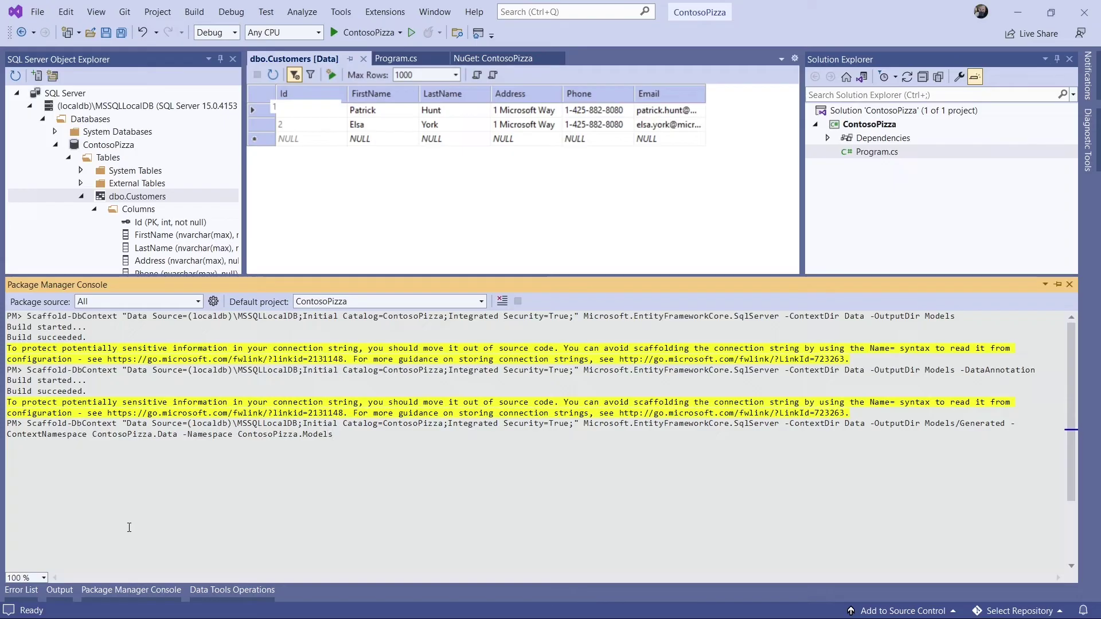
pyautogui.press('Return')
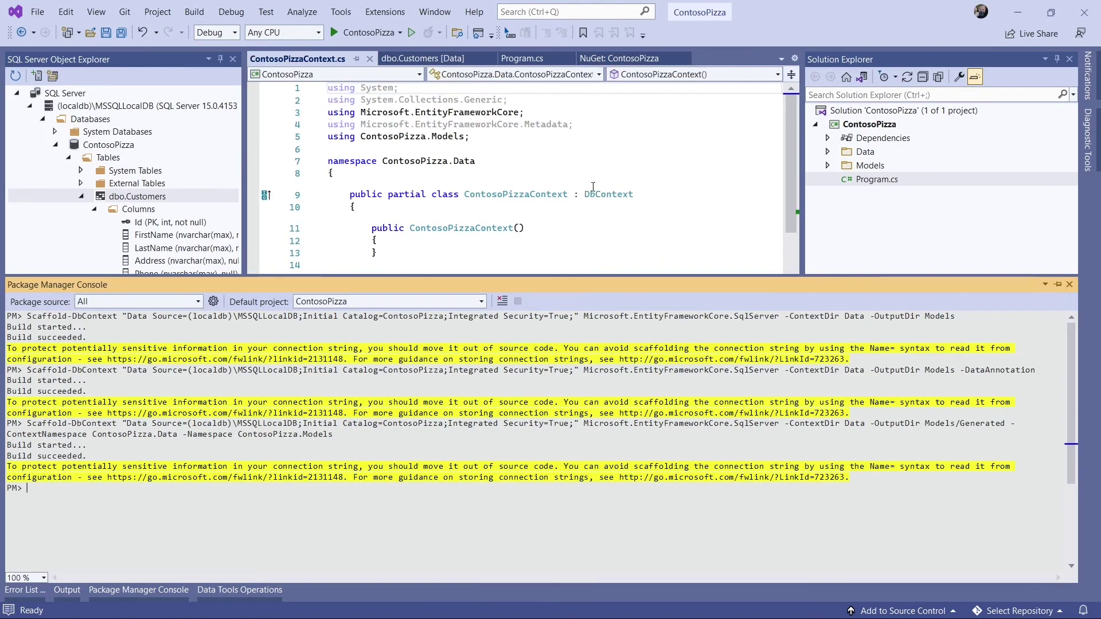
# Open Models/Generated/Customer.cs and highlight its partial Customer class declaration
pyautogui.click(828, 165)
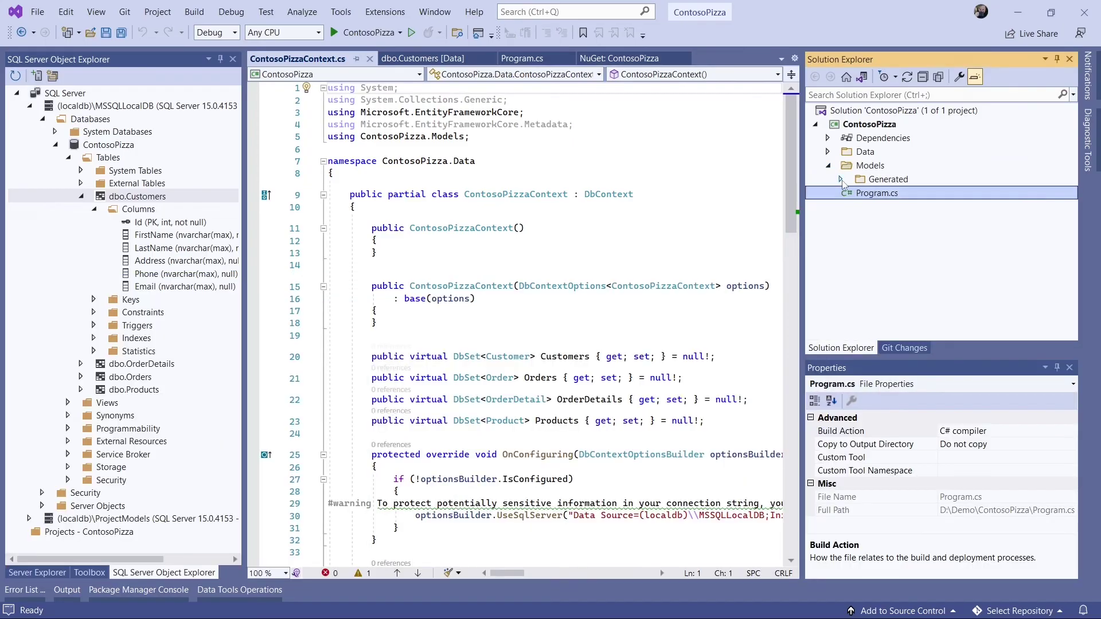
pyautogui.click(841, 179)
pyautogui.doubleClick(903, 193)
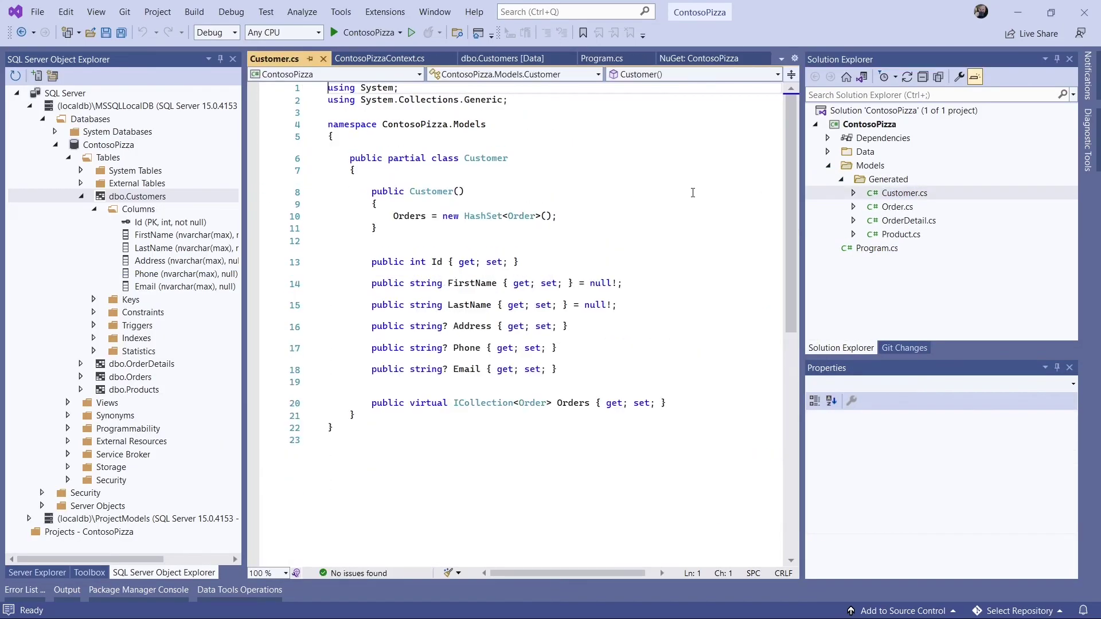
pyautogui.moveTo(509, 158); pyautogui.dragTo(328, 158)
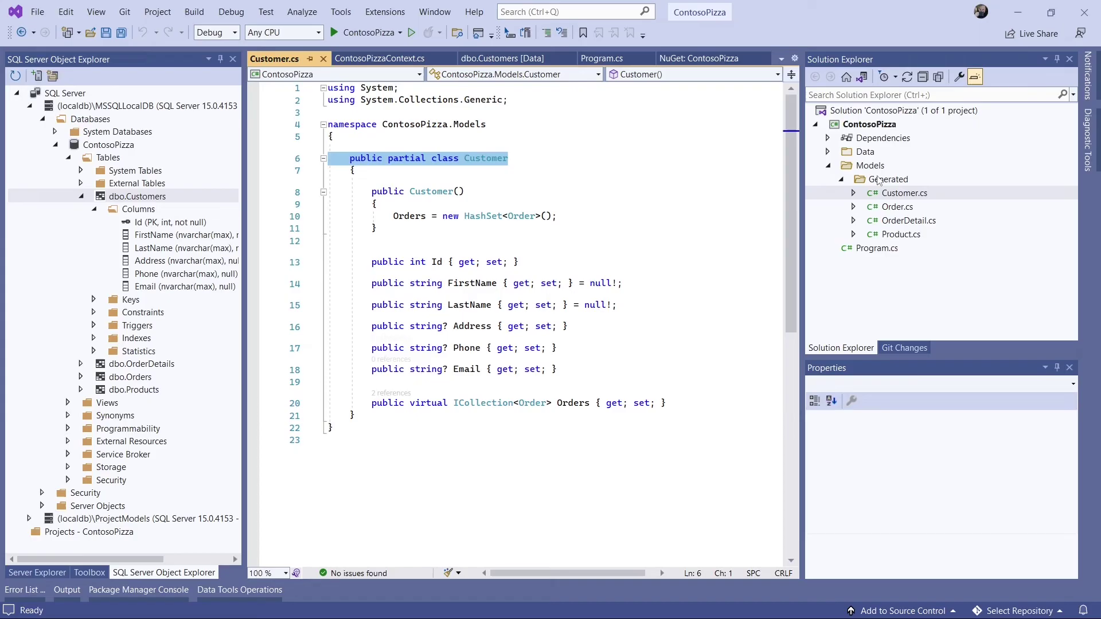
pyautogui.click(840, 179)
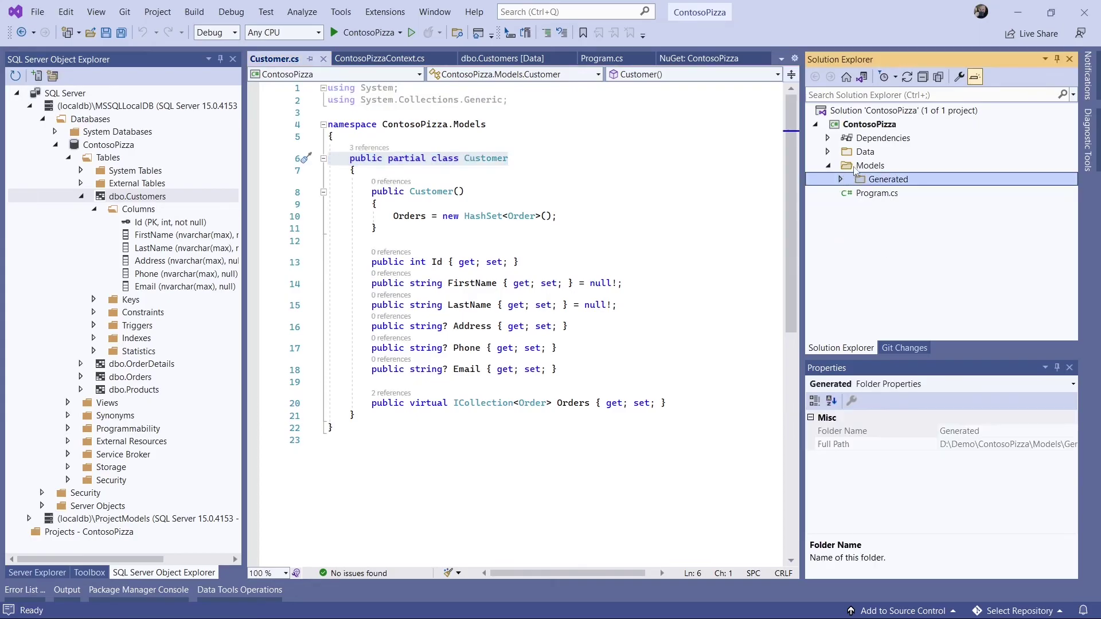
# Add Models/Customer.cs containing the partial Customer class with a FirstLast property
pyautogui.rightClick(855, 169)
pyautogui.moveTo(886, 177)
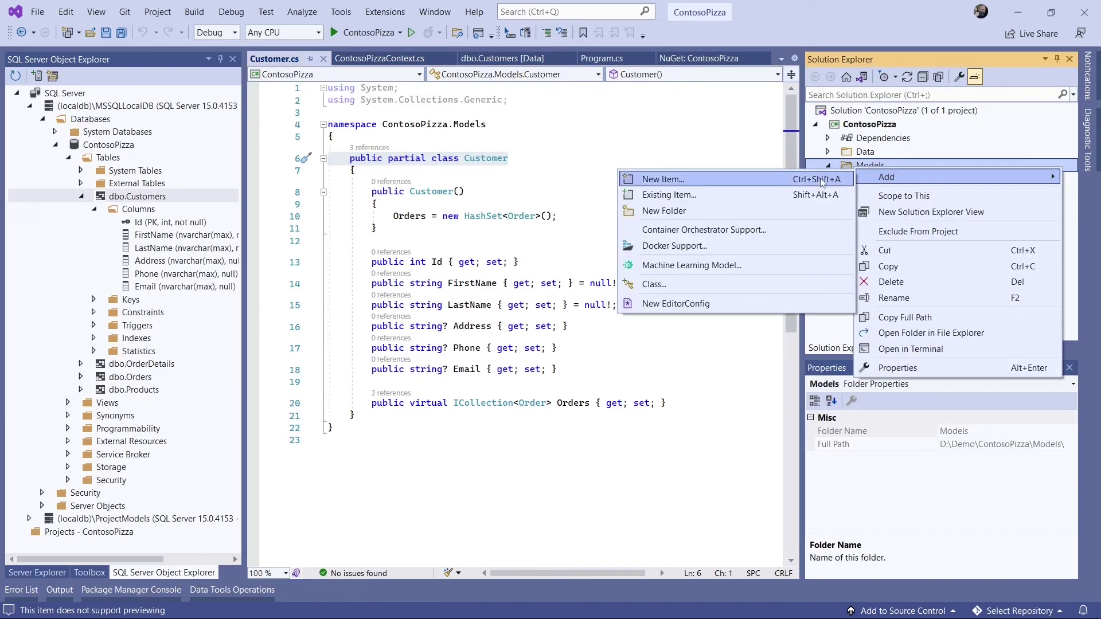
pyautogui.click(820, 181)
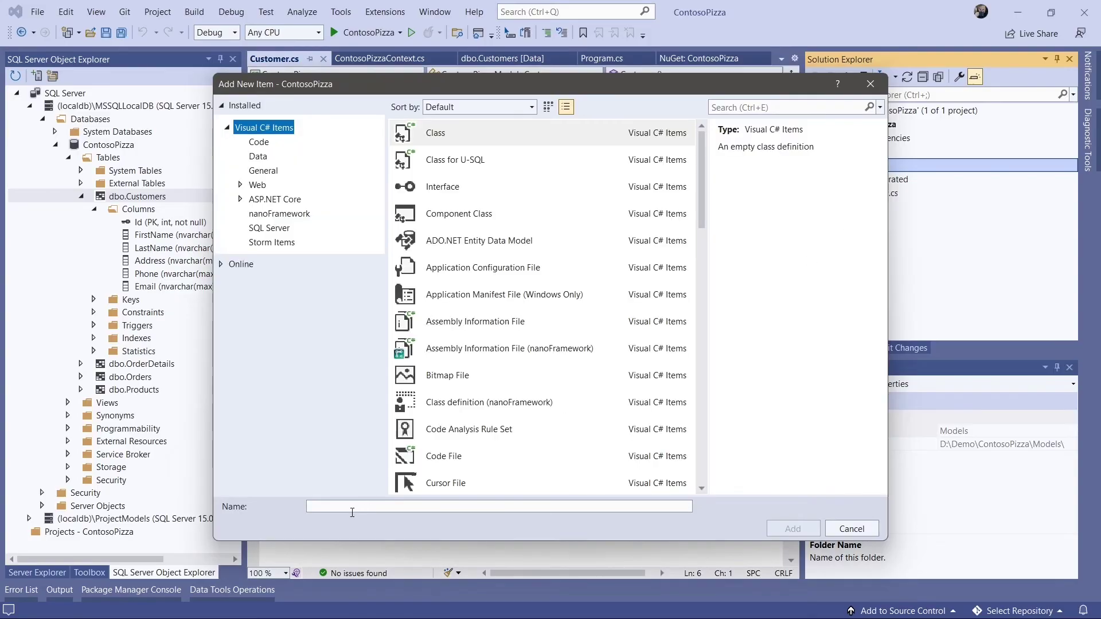
pyautogui.doubleClick(353, 506)
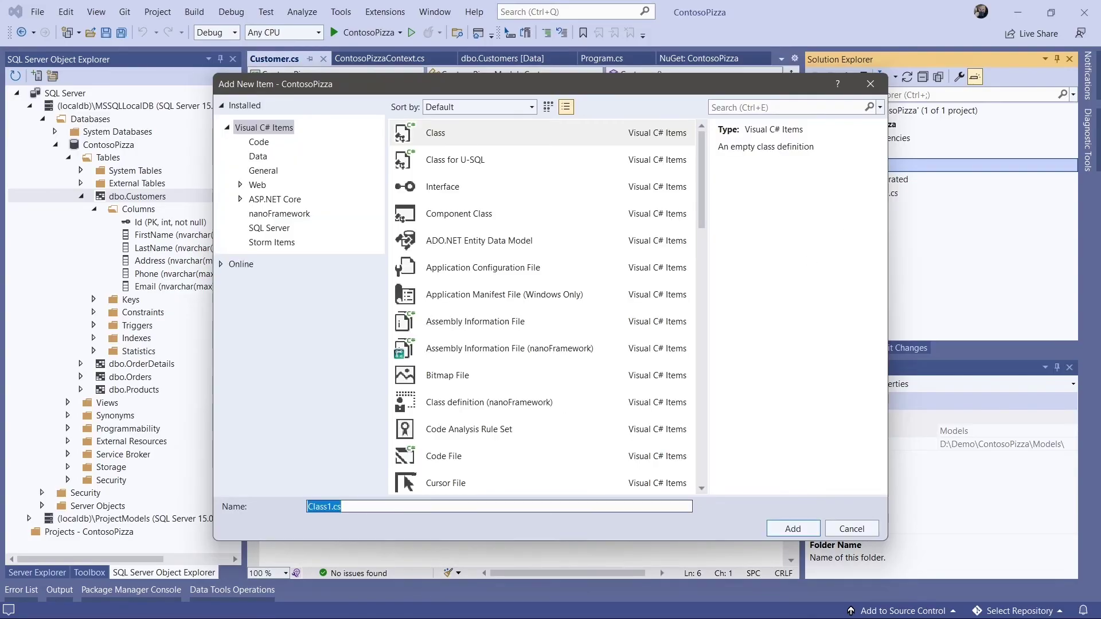
pyautogui.write('Customer')
pyautogui.press('Return')
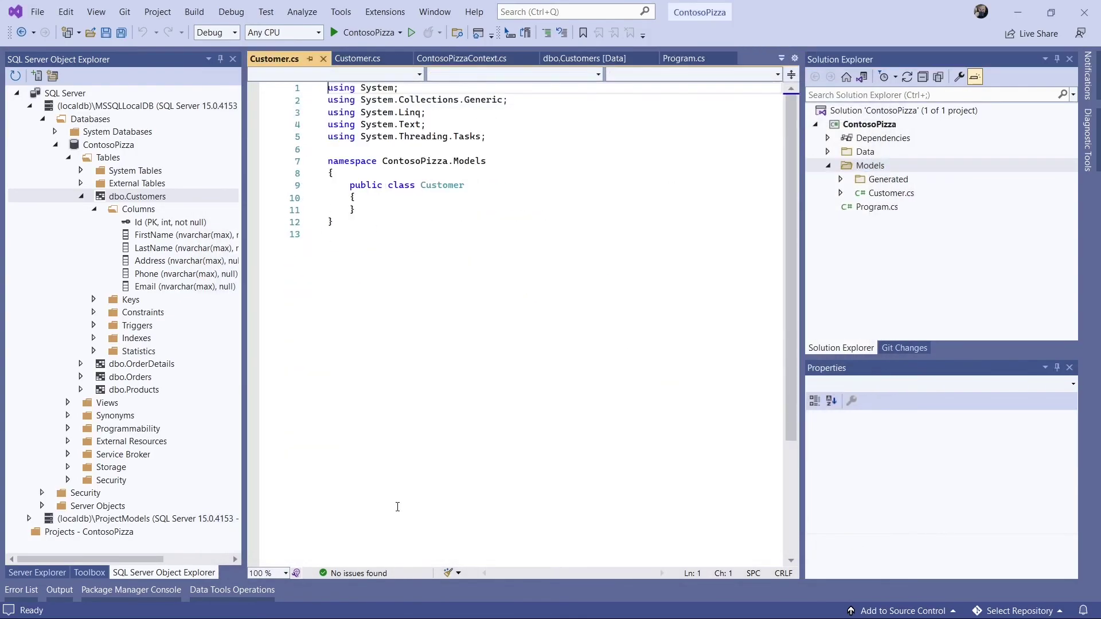
pyautogui.hotkey('ctrl', 'a')
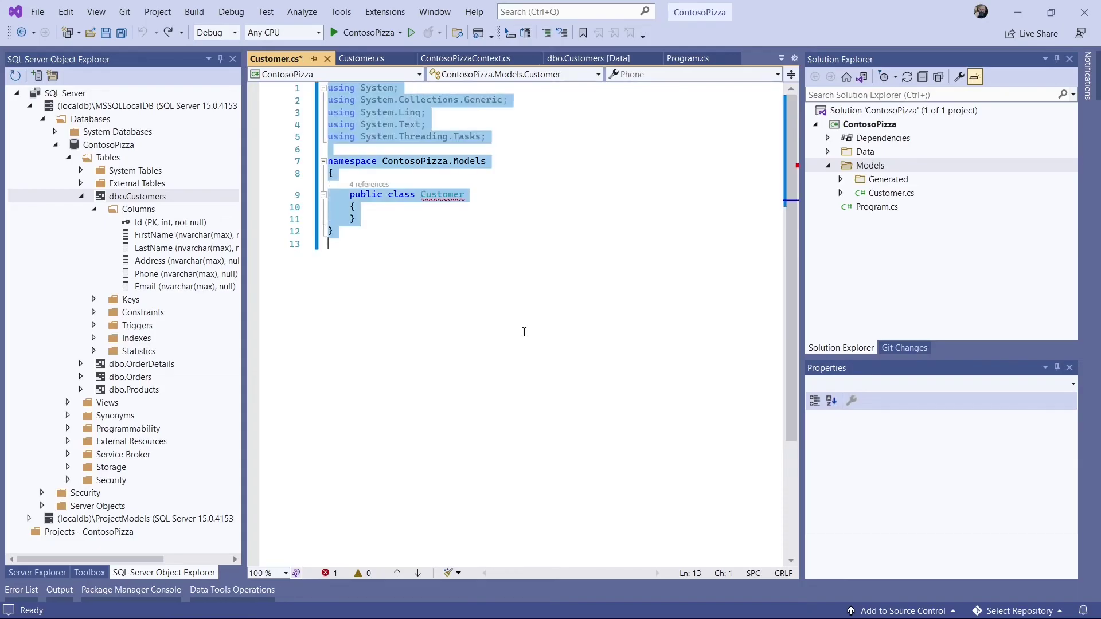
pyautogui.write('namespace ContosoPizza.Models;  public partial class Customer {     public string FirstLast     {         get => $"{FirstName} {LastName}";     } }')
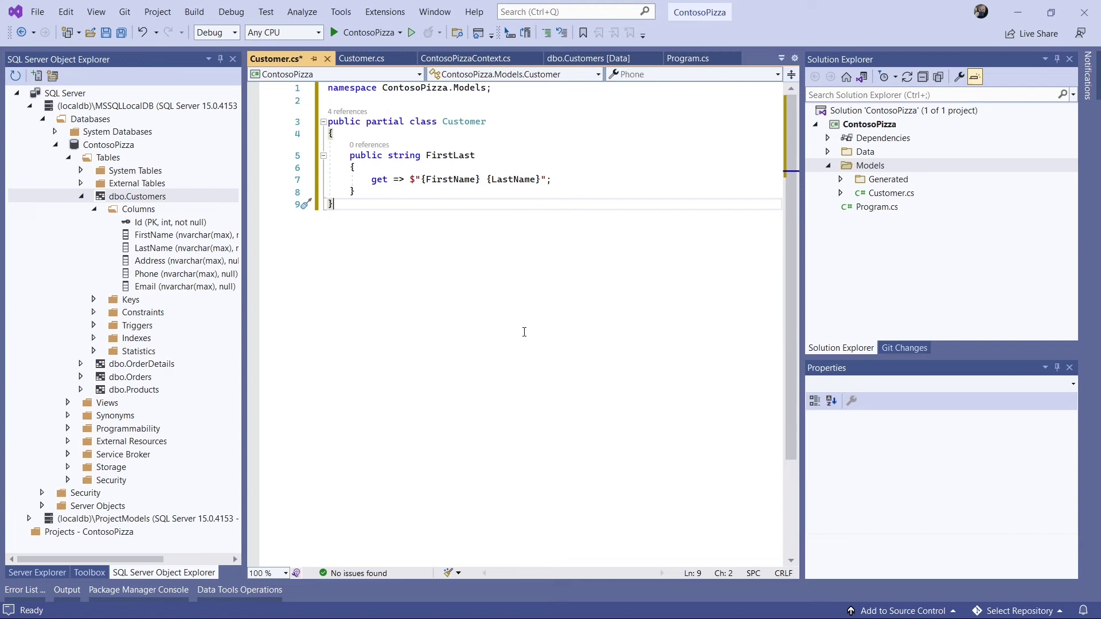
pyautogui.press('Return')
# Replace Program.cs with a loop printing each customer's FirstLast, then build and run
pyautogui.doubleClick(873, 206)
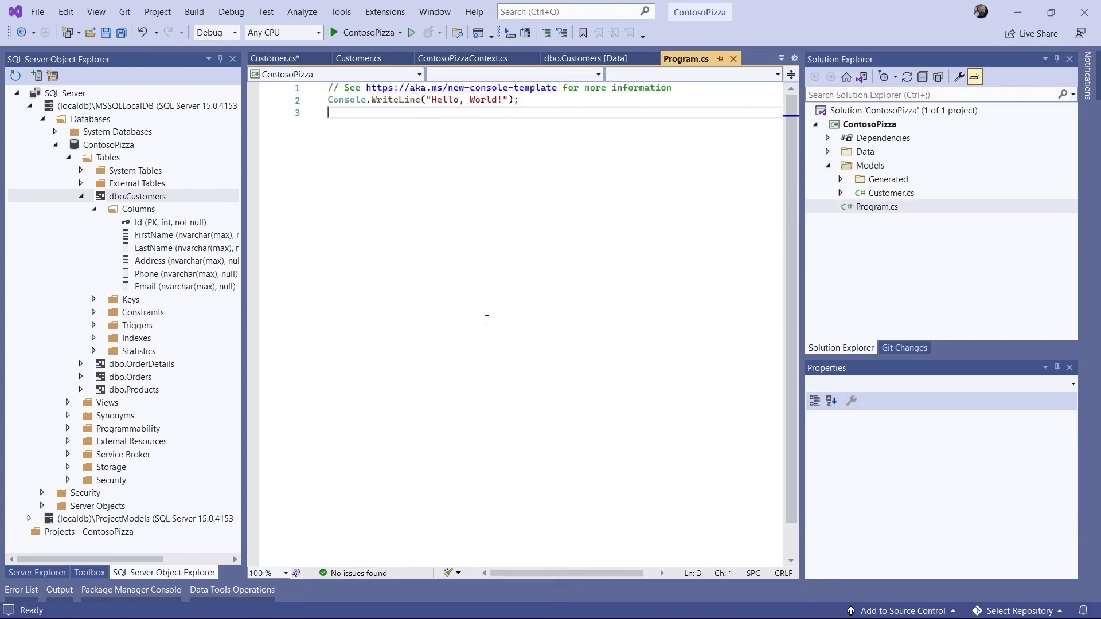
pyautogui.hotkey('ctrl', 'a')
pyautogui.write('using ContosoPizza.Data; using ContosoPizza.Models;  using ContosoPizzaContext context = new ContosoPizzaContext();  foreach (Customer c in context.Customers) {     Console.WriteLine($"Name: {c.FirstLast}"); }')
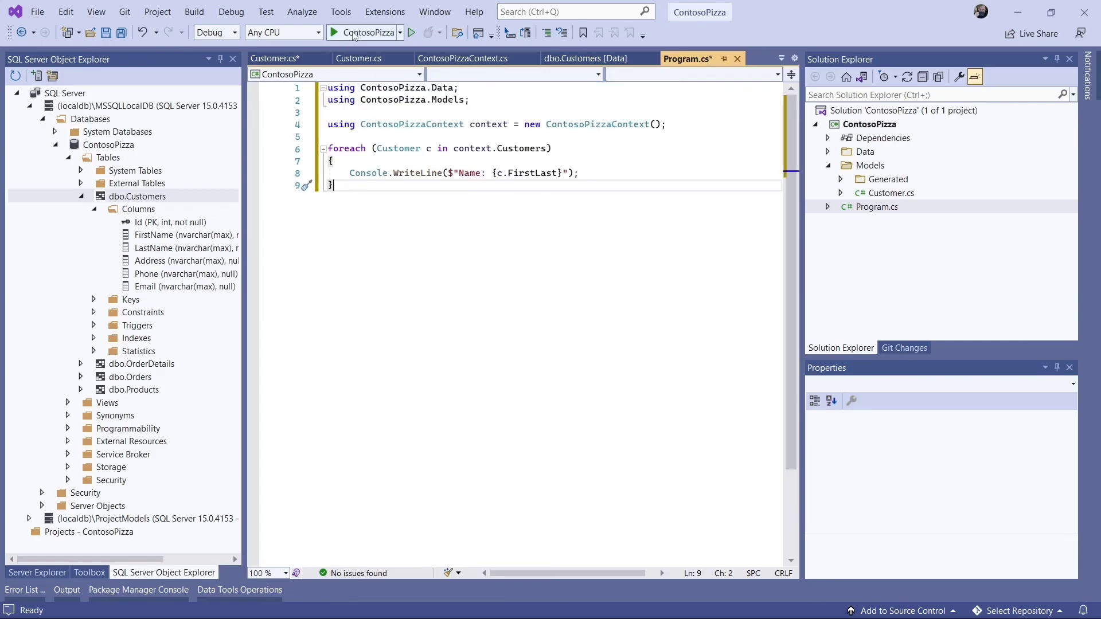
pyautogui.click(352, 33)
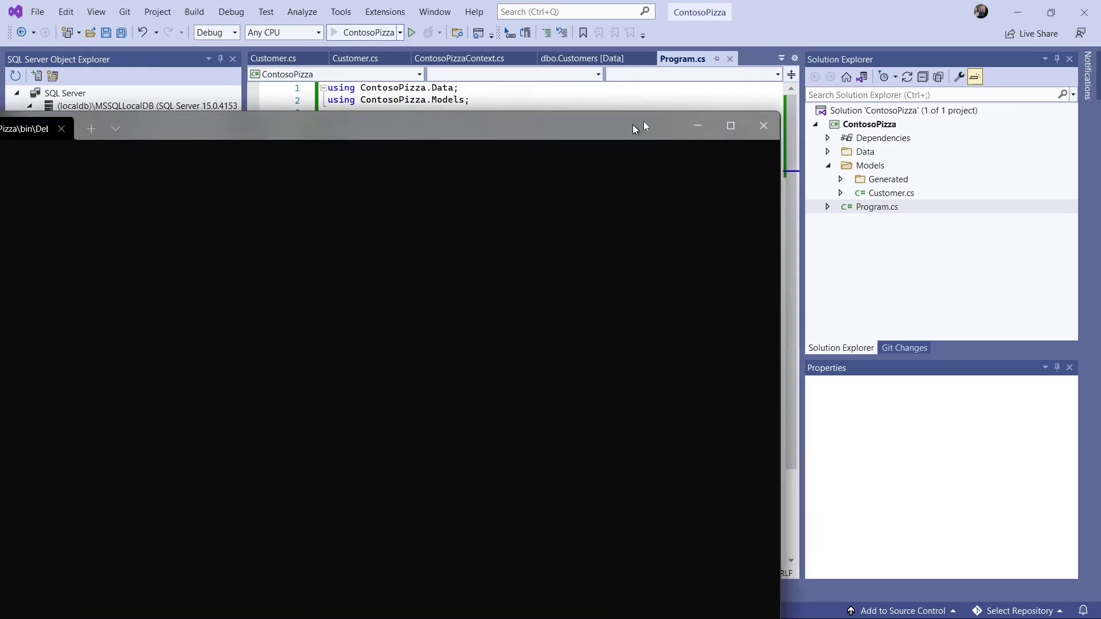
pyautogui.moveTo(635, 128); pyautogui.dragTo(792, 23)
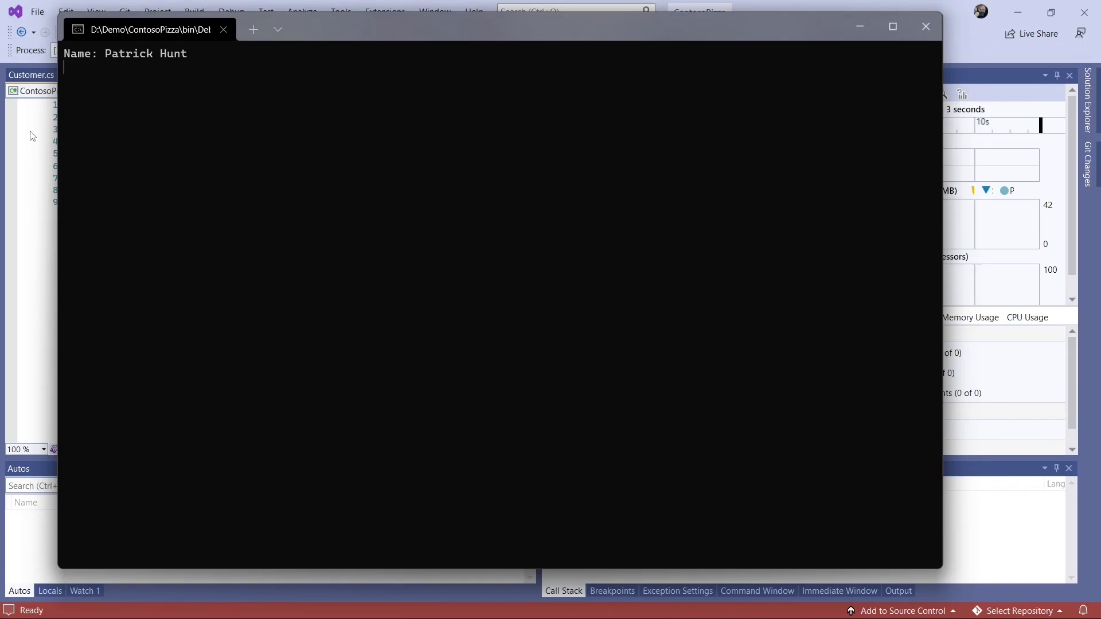
pyautogui.moveTo(191, 68); pyautogui.dragTo(68, 56)
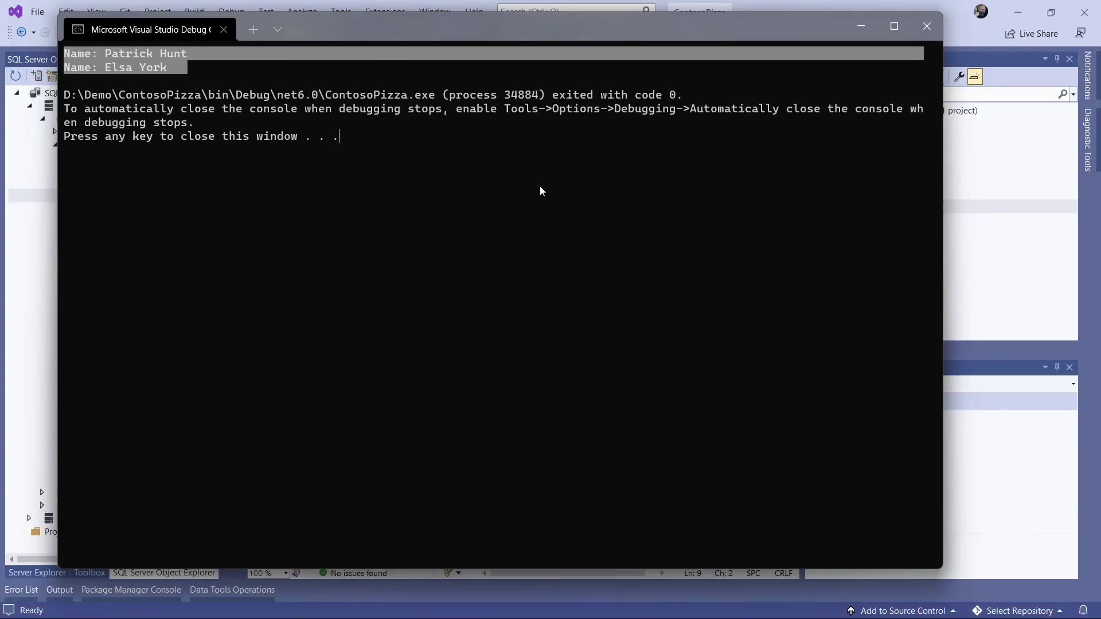